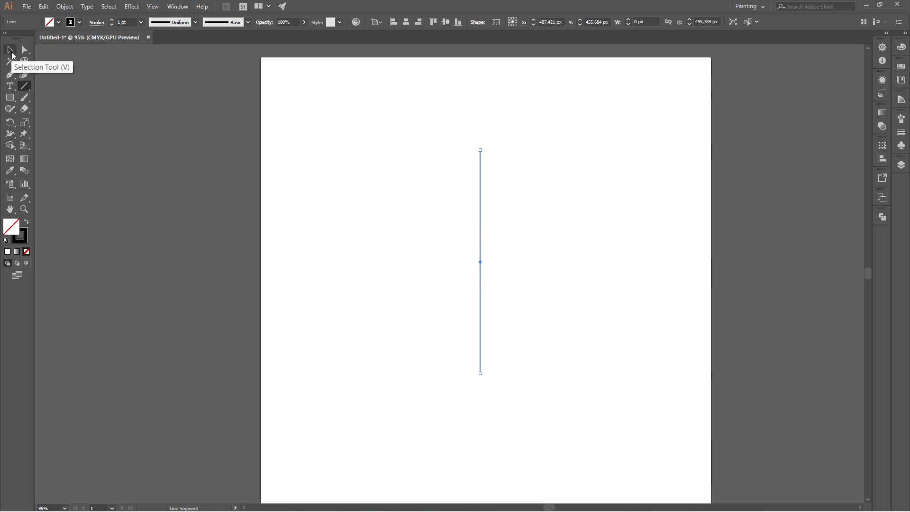
Duplicate the vertical line 20 px to its right and repeat the copy until there are eight evenly spaced lines
{"action": "left_click", "coordinate": [10, 51]}
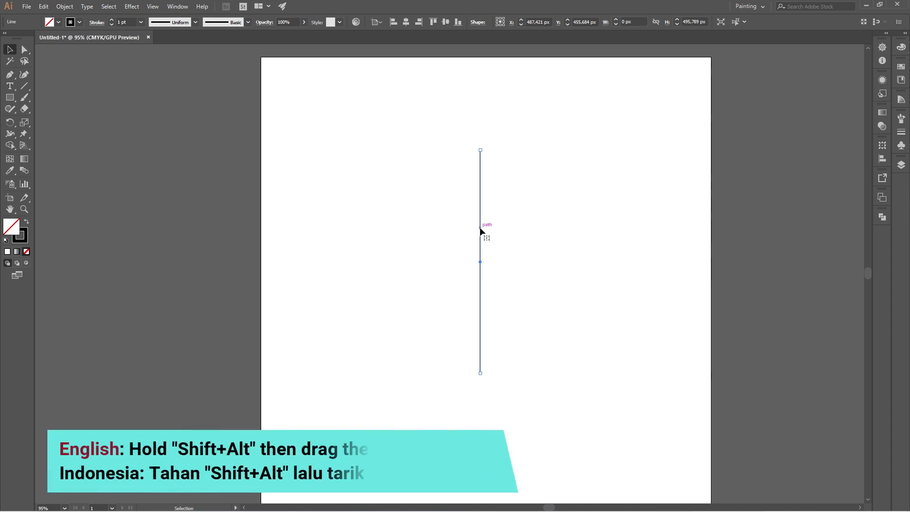
{"action": "left_click_drag", "start_coordinate": [481, 231], "coordinate": [490, 231]}
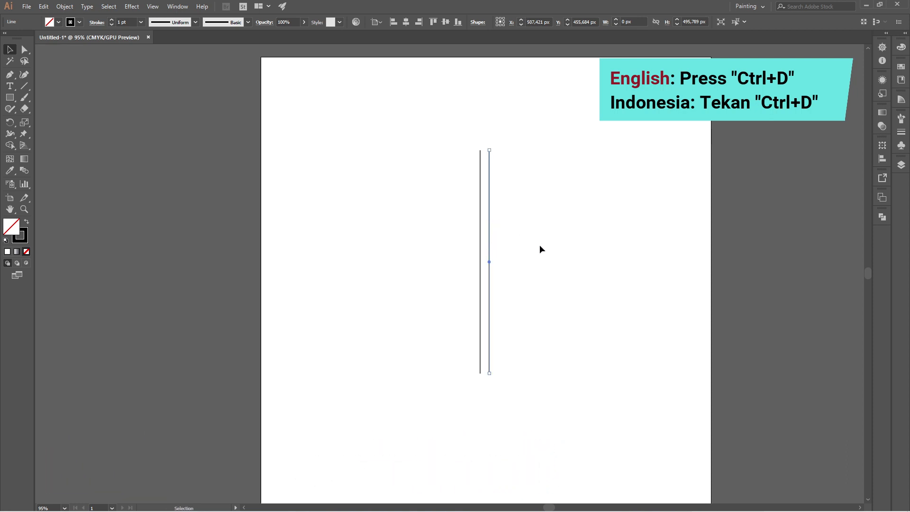
{"action": "key", "text": "ctrl+d"}
{"action": "key", "text": "ctrl+d"}
{"action": "key", "text": "ctrl+d"}
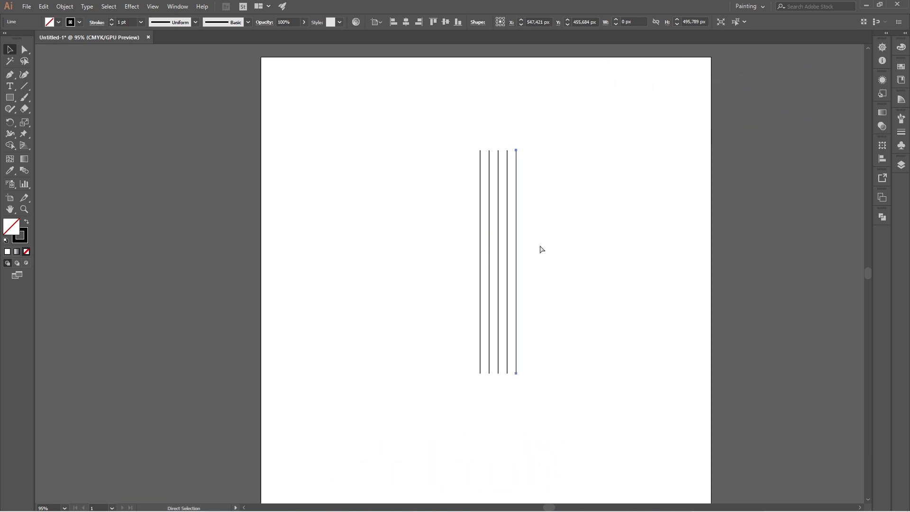
{"action": "key", "text": "ctrl+d"}
{"action": "key", "text": "ctrl+d"}
{"action": "key", "text": "ctrl+d"}
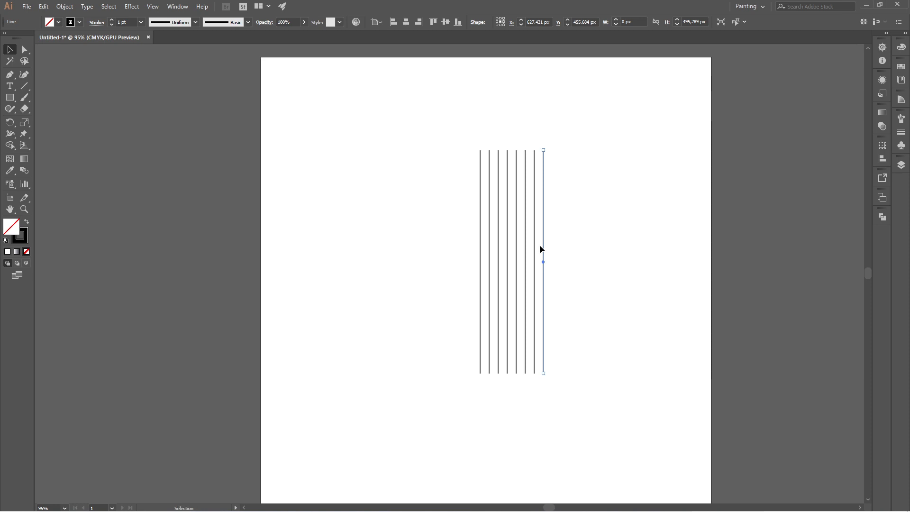
Group the eight vertical lines and centre the group vertically and horizontally on the artboard
{"action": "left_click", "coordinate": [562, 228]}
{"action": "left_click_drag", "start_coordinate": [463, 136], "coordinate": [551, 205]}
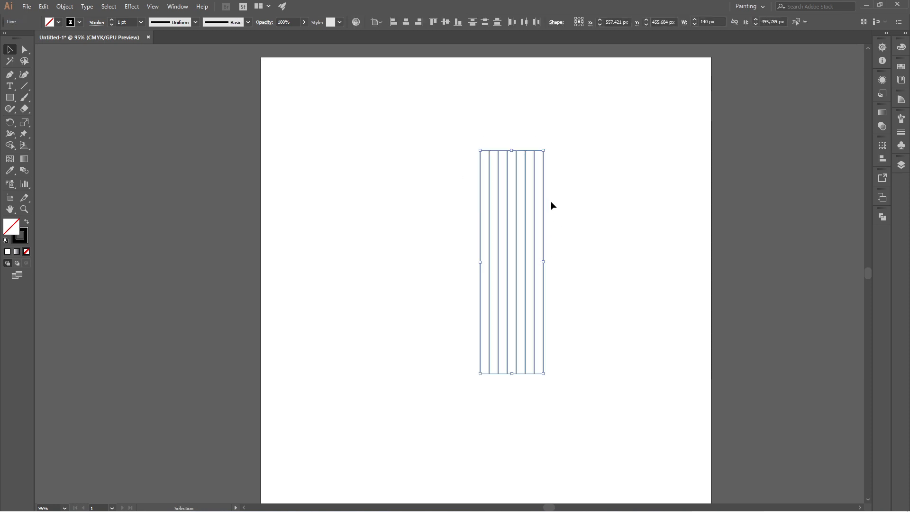
{"action": "right_click", "coordinate": [544, 201]}
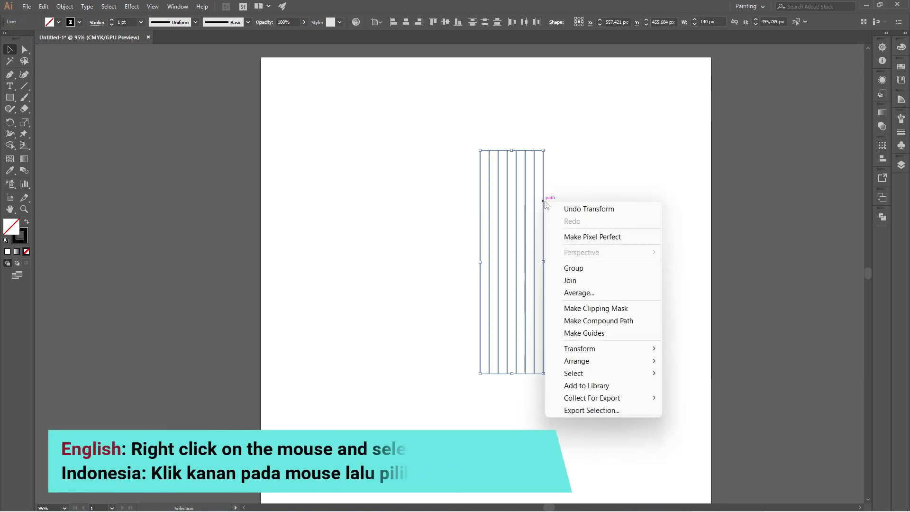
{"action": "left_click", "coordinate": [601, 269]}
{"action": "left_click", "coordinate": [448, 25]}
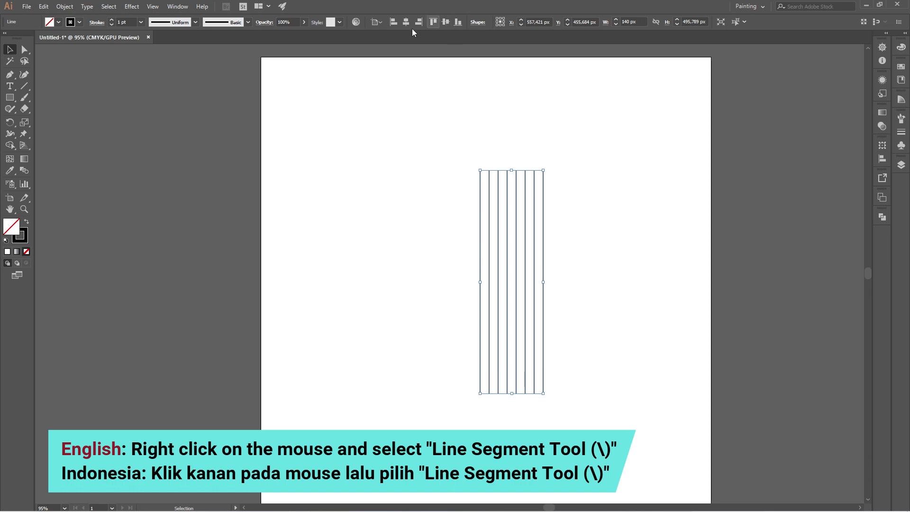
{"action": "left_click", "coordinate": [408, 27]}
Set the line group's stroke to 0.5 pt and create a copy of it rotated 90° to form a crossed grid
{"action": "left_click", "coordinate": [141, 22]}
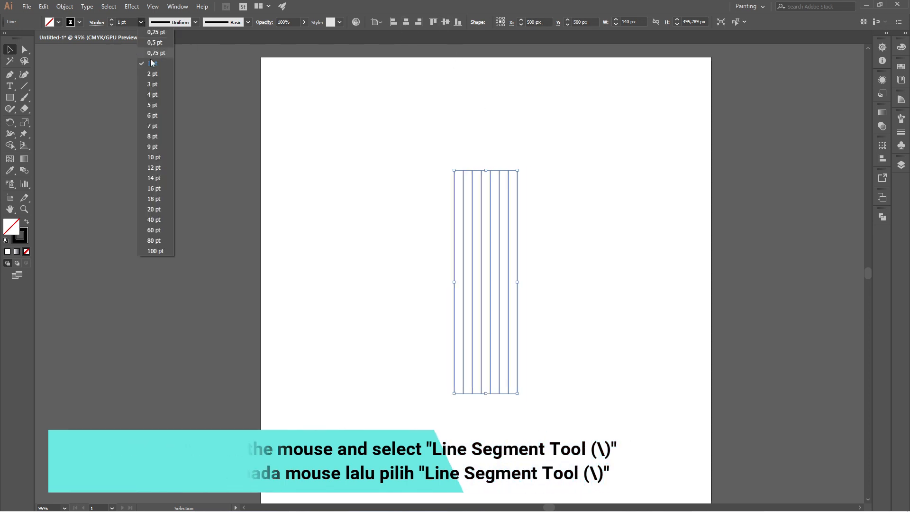
{"action": "left_click", "coordinate": [158, 47]}
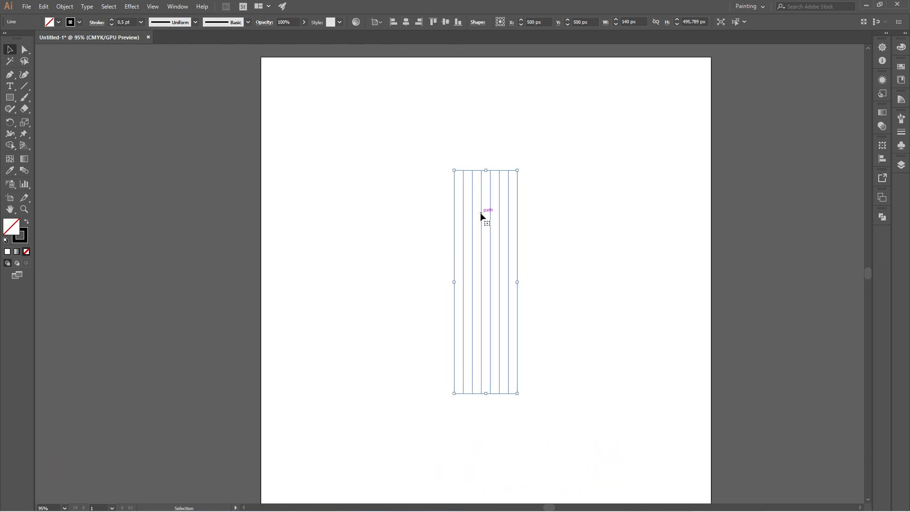
{"action": "left_click", "coordinate": [15, 127]}
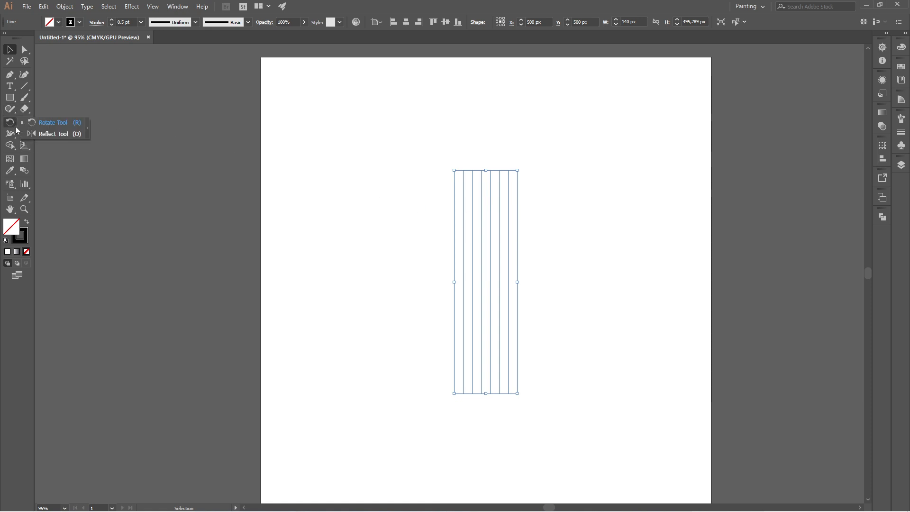
{"action": "left_click", "coordinate": [53, 123]}
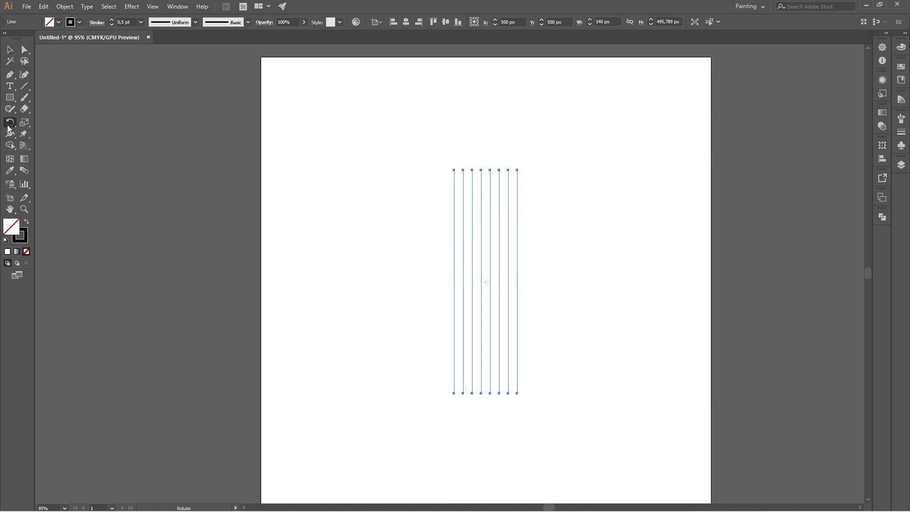
{"action": "double_click", "coordinate": [9, 123]}
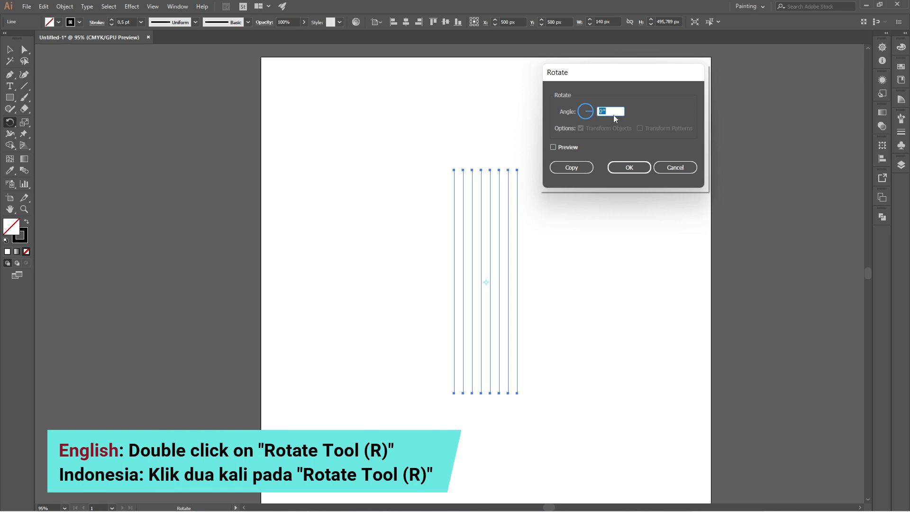
{"action": "type", "text": "90"}
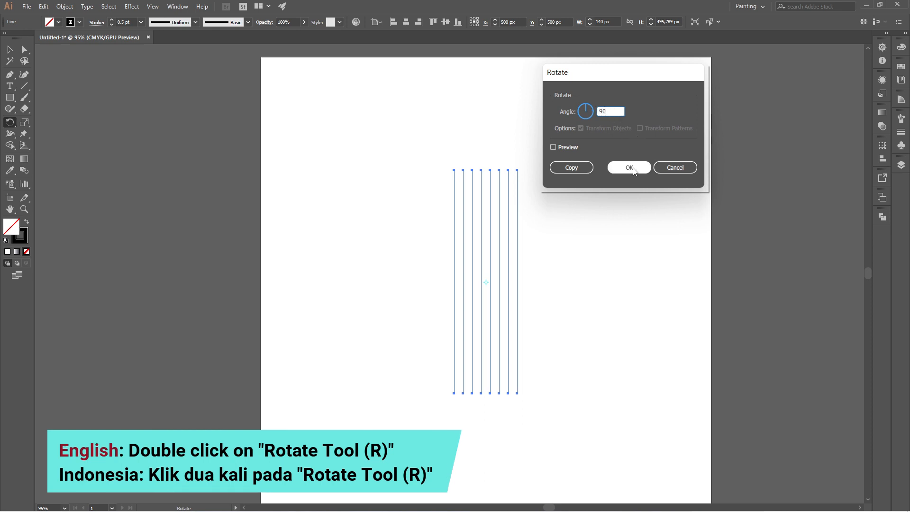
{"action": "left_click", "coordinate": [586, 170]}
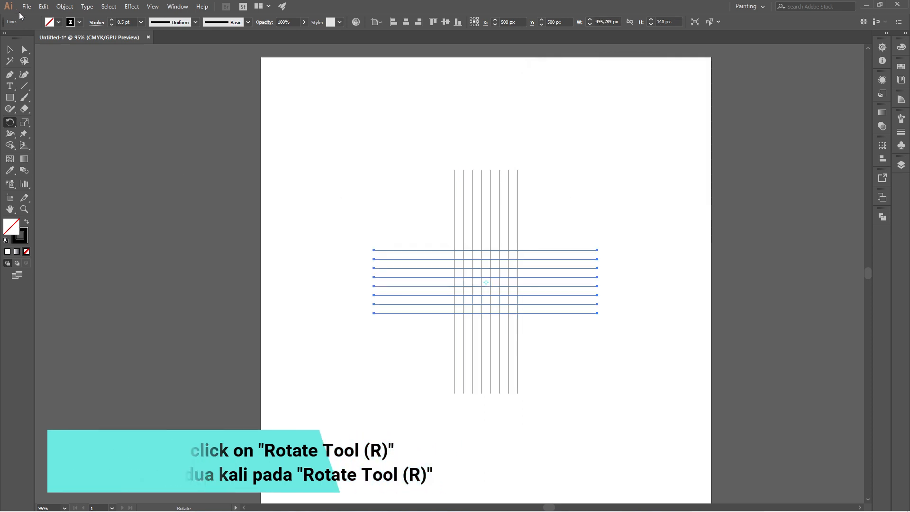
{"action": "key", "text": "v"}
{"action": "left_click", "coordinate": [315, 124]}
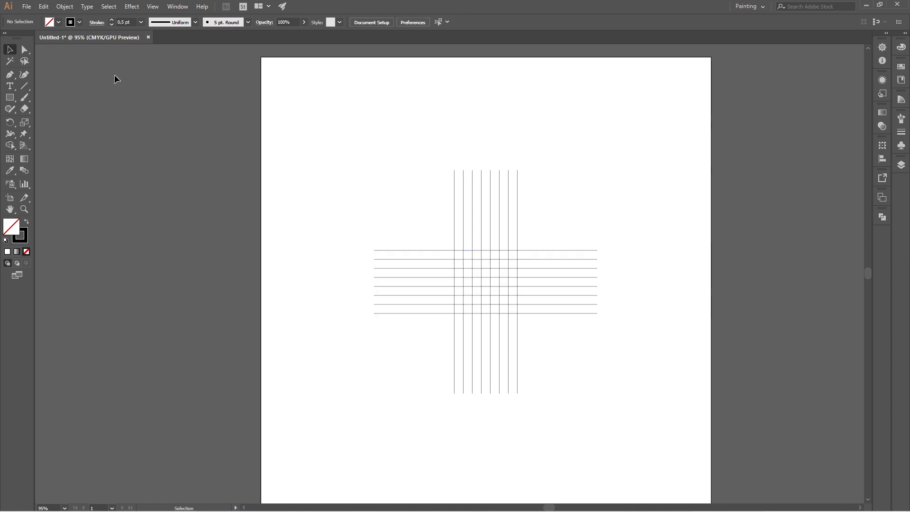
Draw a 140 px circle from the grid's centre, reaching the outermost lines, with the Ellipse tool
{"action": "left_click", "coordinate": [14, 98]}
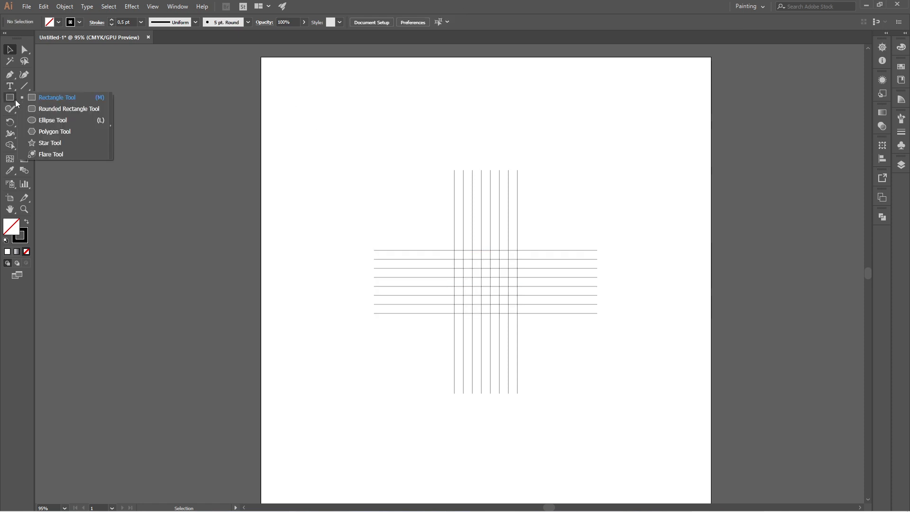
{"action": "left_click", "coordinate": [74, 121]}
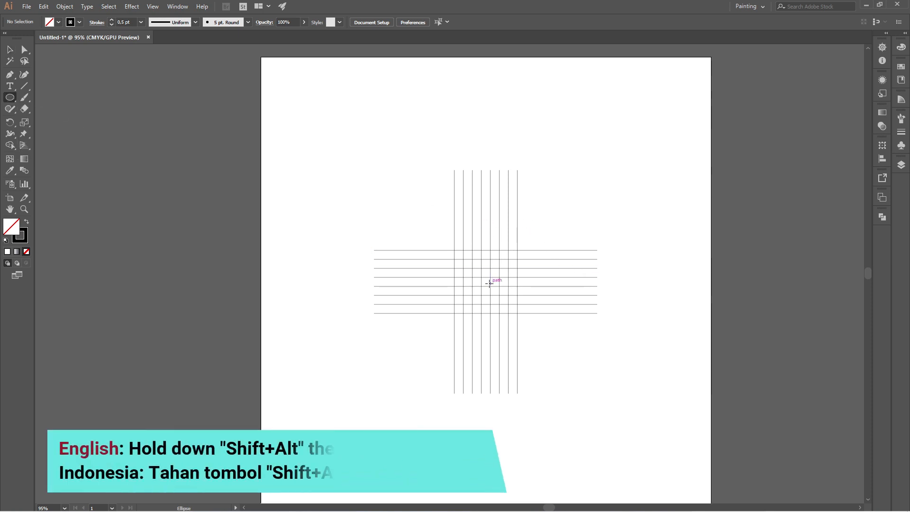
{"action": "left_click_drag", "start_coordinate": [486, 283], "coordinate": [499, 250]}
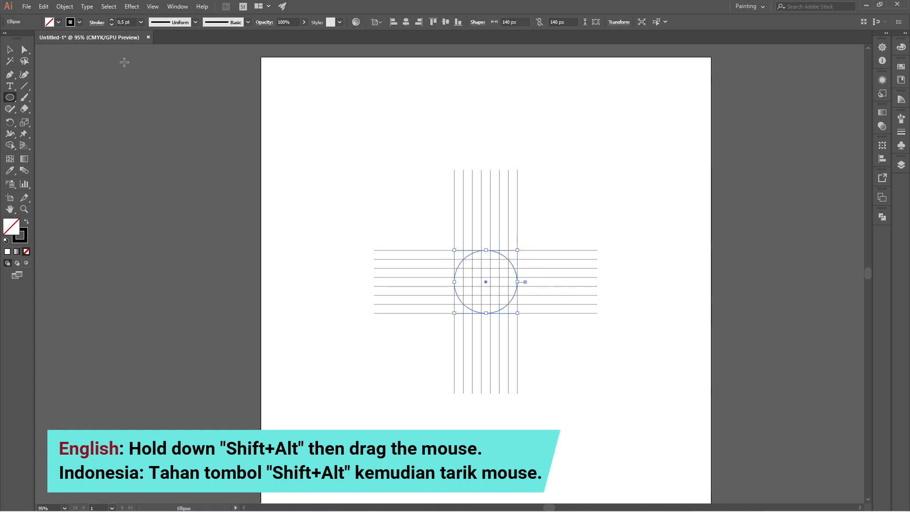
Copy the 140 px circle, paste it in front and scale the copy from its centre to 100 px
{"action": "left_click", "coordinate": [43, 8]}
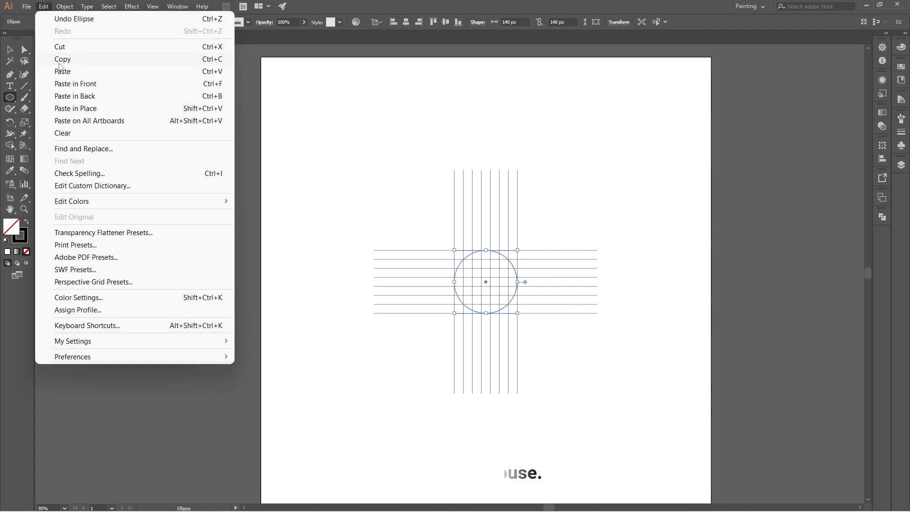
{"action": "left_click", "coordinate": [88, 58]}
{"action": "left_click", "coordinate": [44, 7]}
{"action": "left_click", "coordinate": [118, 89]}
{"action": "left_click_drag", "start_coordinate": [486, 250], "coordinate": [498, 260]}
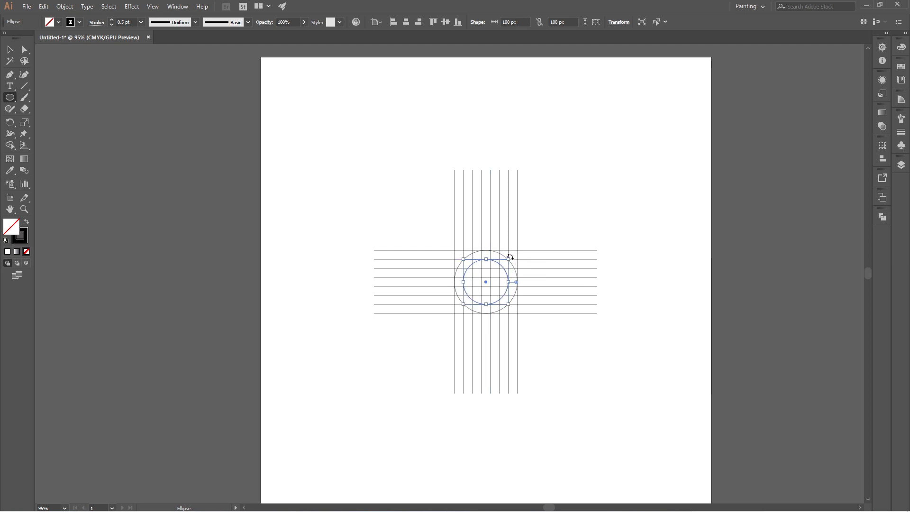
Paste a copy of the 100 px circle in front and scale it concentrically to 60 px
{"action": "left_click", "coordinate": [43, 6]}
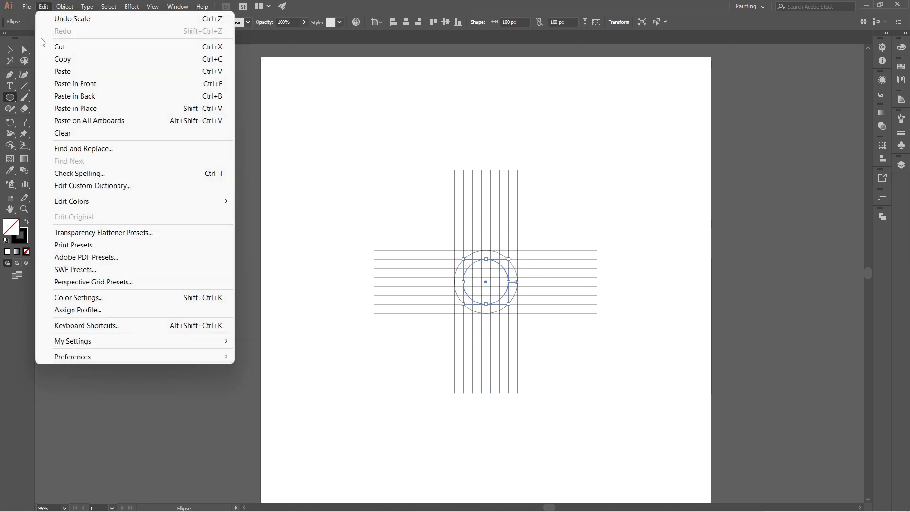
{"action": "left_click", "coordinate": [104, 63]}
{"action": "left_click", "coordinate": [44, 7]}
{"action": "left_click", "coordinate": [135, 85]}
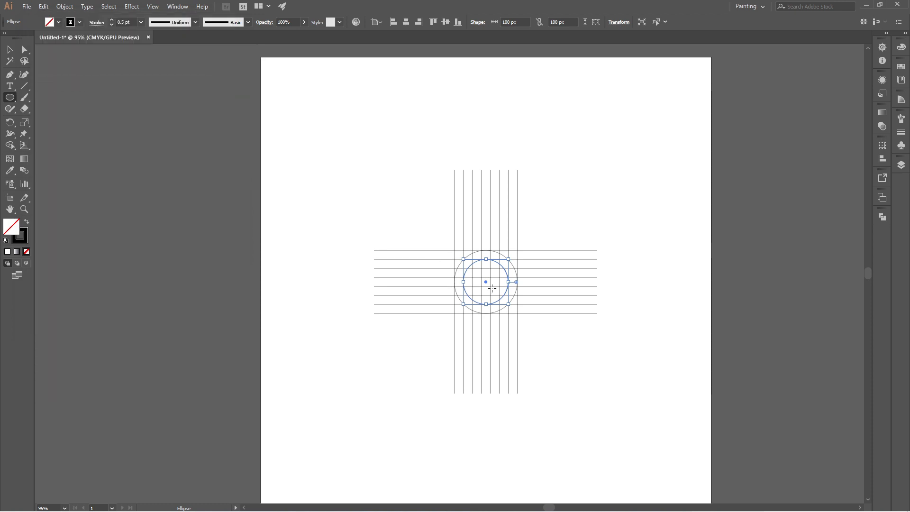
{"action": "left_click_drag", "start_coordinate": [487, 260], "coordinate": [494, 269]}
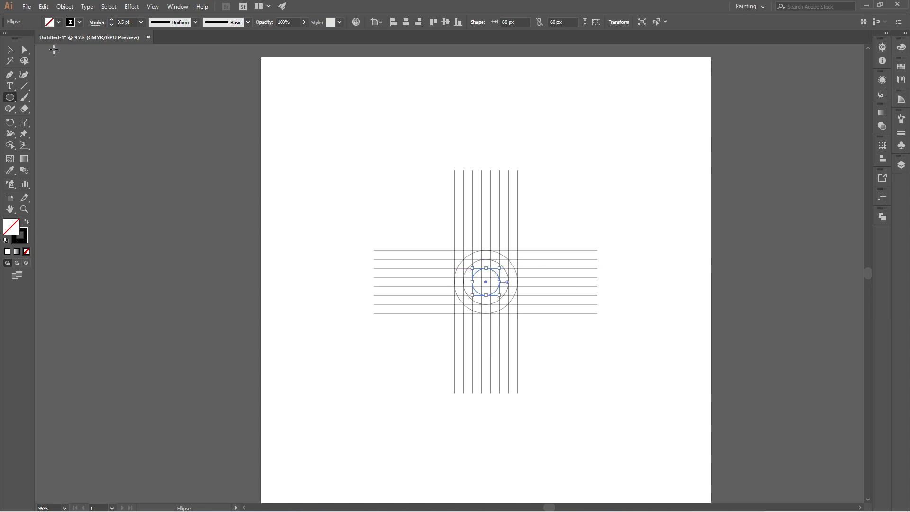
Paste a copy of the 60 px circle in front, scale it concentrically to 20 px and deselect it
{"action": "left_click", "coordinate": [44, 7]}
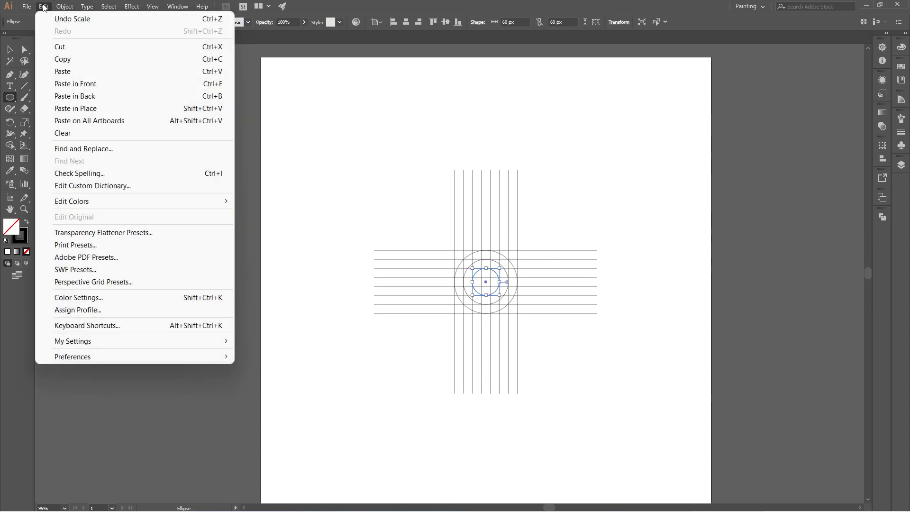
{"action": "left_click", "coordinate": [61, 59]}
{"action": "left_click", "coordinate": [44, 7]}
{"action": "left_click", "coordinate": [124, 84]}
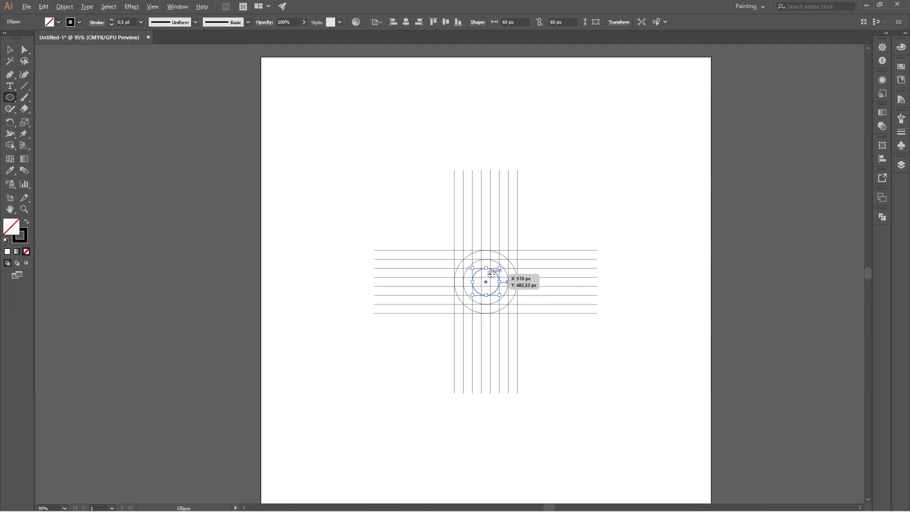
{"action": "left_click_drag", "start_coordinate": [486, 283], "coordinate": [491, 279]}
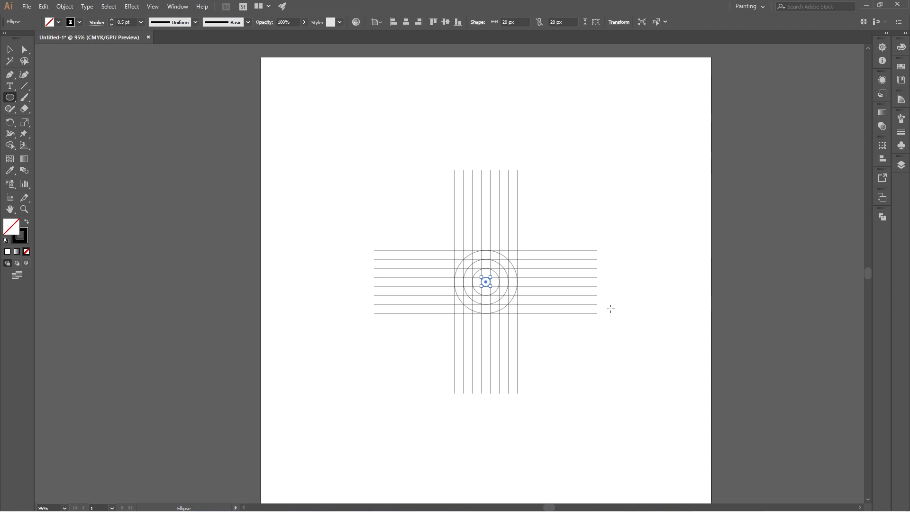
{"action": "left_click", "coordinate": [10, 49]}
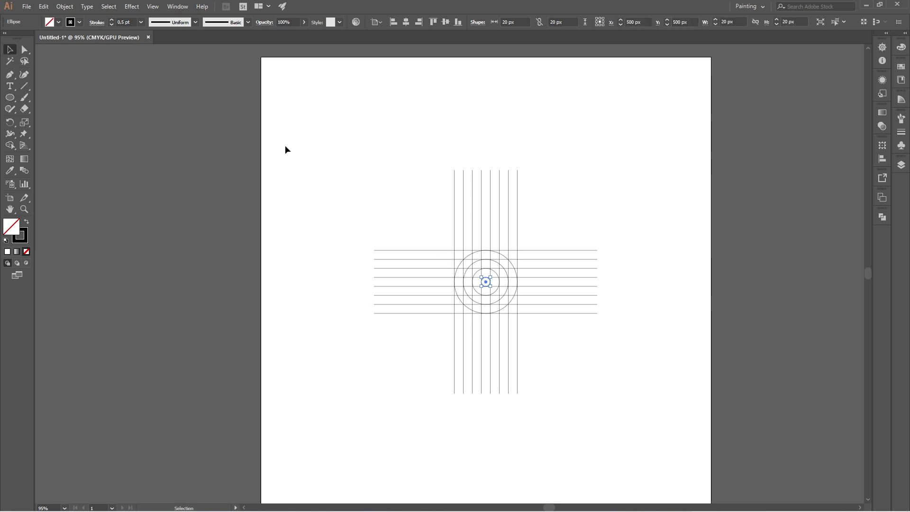
{"action": "left_click", "coordinate": [285, 145]}
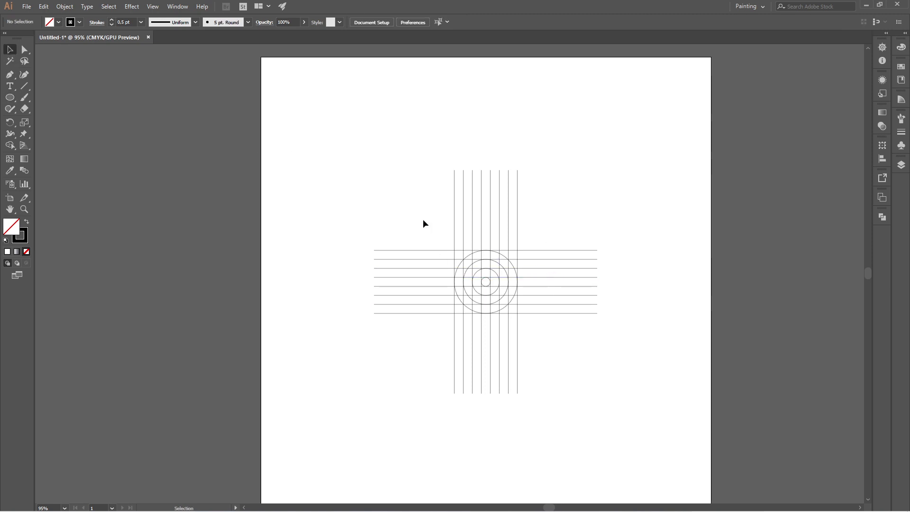
Select all the grid lines and circles, activate the Shape Builder tool and swap fill and stroke for a black fill
{"action": "left_click_drag", "start_coordinate": [344, 177], "coordinate": [654, 430]}
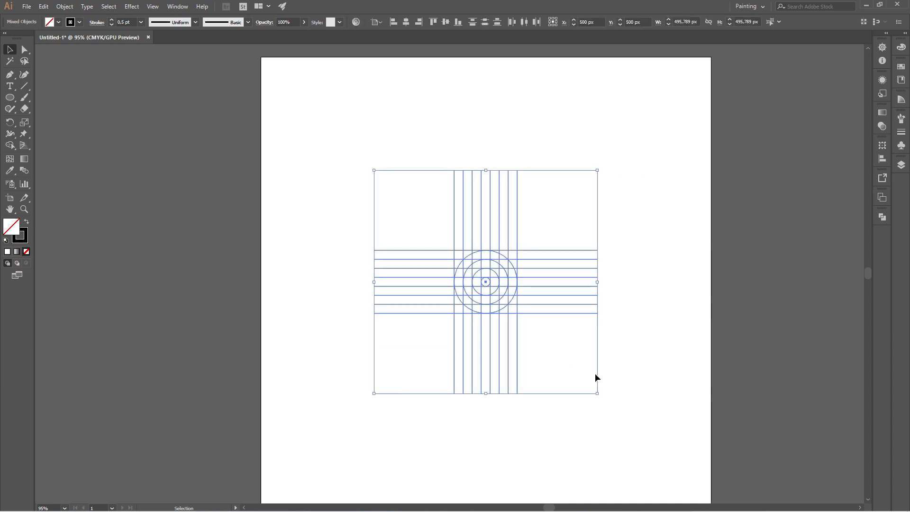
{"action": "scroll", "coordinate": [515, 299], "scroll_direction": "up", "scroll_amount": 6}
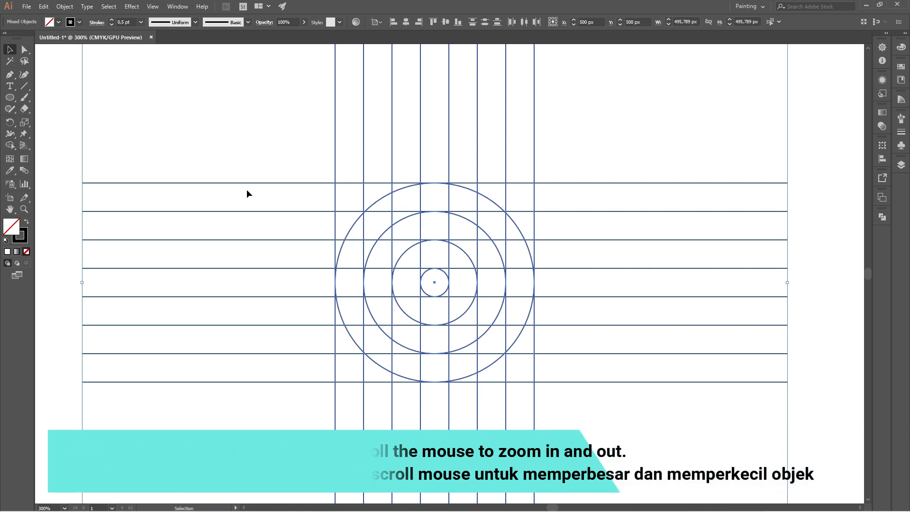
{"action": "left_click", "coordinate": [10, 146]}
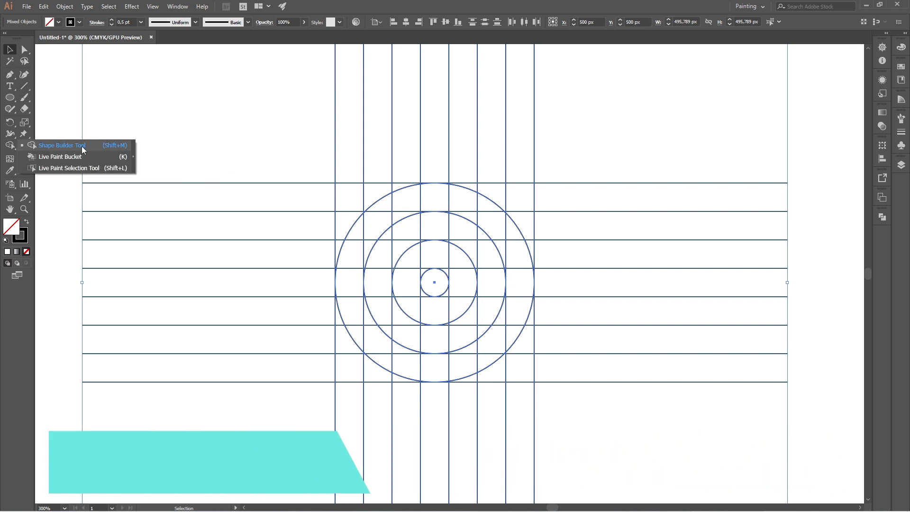
{"action": "left_click", "coordinate": [112, 147]}
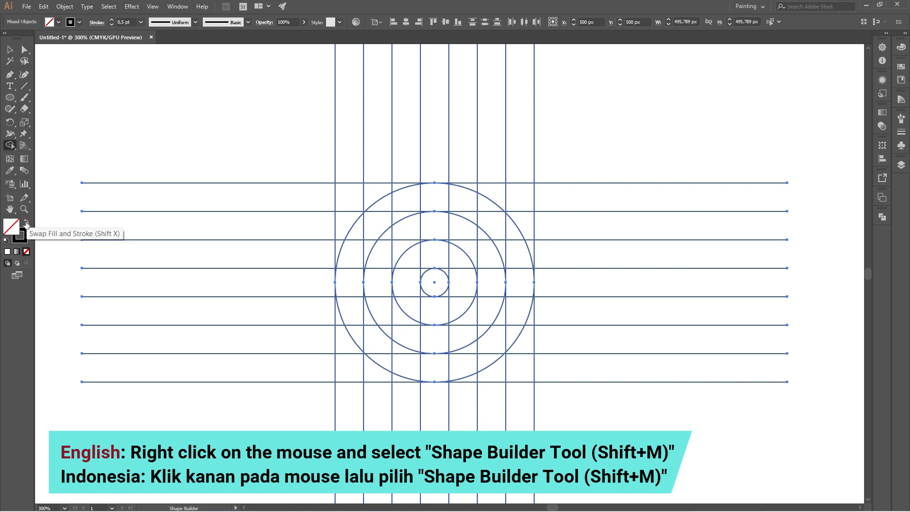
{"action": "left_click", "coordinate": [26, 224]}
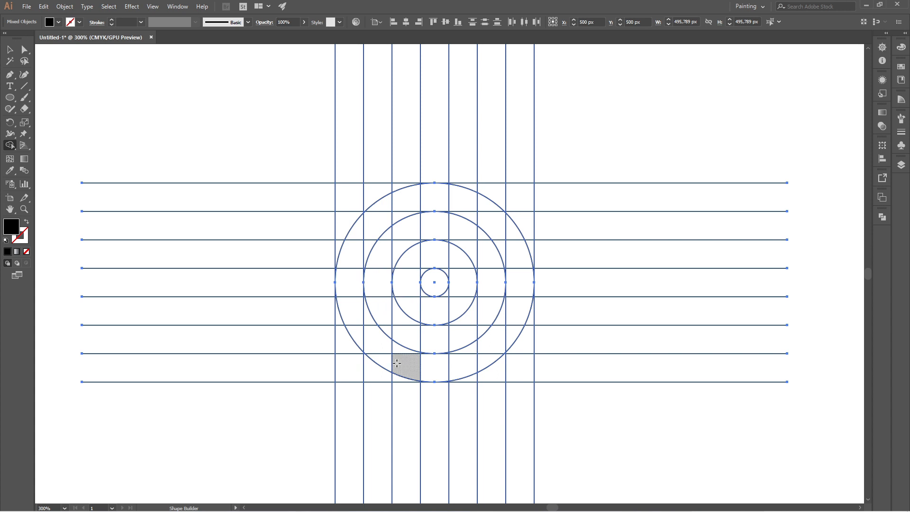
Merge the regions between the two outermost circles into a black ring, including the gaps along its lower-left edge
{"action": "scroll", "coordinate": [420, 356], "scroll_direction": "up", "scroll_amount": 1}
{"action": "mouse_move", "coordinate": [408, 368]}
{"action": "left_mouse_down"}
{"action": "mouse_move", "coordinate": [361, 328]}
{"action": "mouse_move", "coordinate": [337, 284]}
{"action": "mouse_move", "coordinate": [333, 250]}
{"action": "mouse_move", "coordinate": [362, 183]}
{"action": "mouse_move", "coordinate": [401, 156]}
{"action": "mouse_move", "coordinate": [450, 144]}
{"action": "mouse_move", "coordinate": [540, 205]}
{"action": "mouse_move", "coordinate": [546, 306]}
{"action": "mouse_move", "coordinate": [513, 352]}
{"action": "mouse_move", "coordinate": [476, 367]}
{"action": "mouse_move", "coordinate": [408, 367]}
{"action": "left_mouse_up"}
{"action": "scroll", "coordinate": [400, 357], "scroll_direction": "up", "scroll_amount": 6}
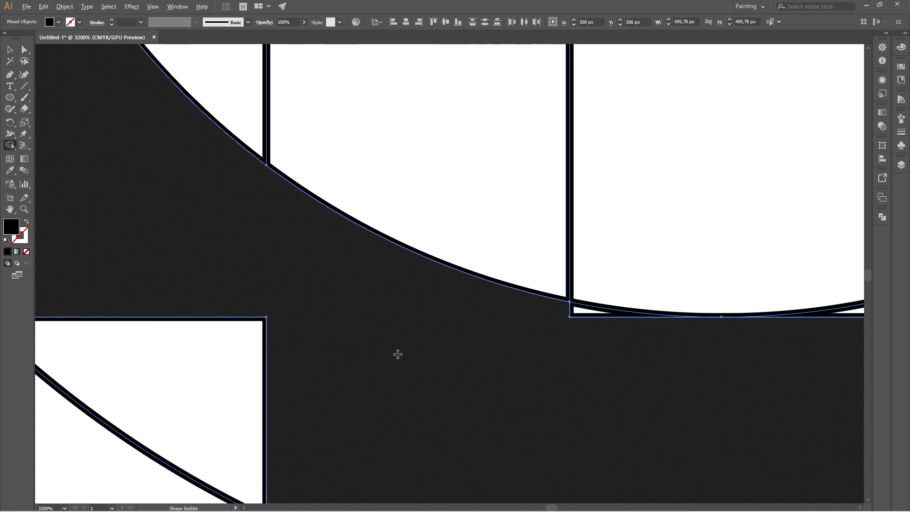
{"action": "scroll", "coordinate": [405, 317], "scroll_direction": "down", "scroll_amount": 4}
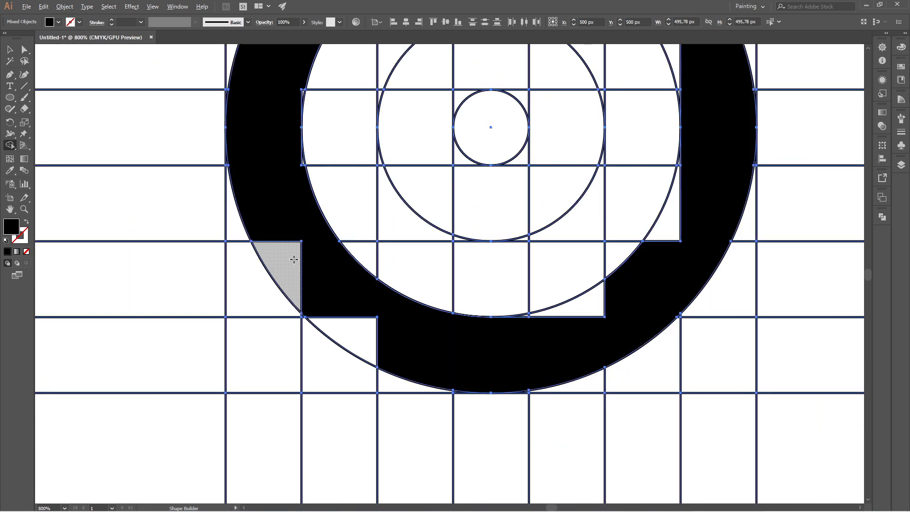
{"action": "mouse_move", "coordinate": [389, 342]}
{"action": "left_mouse_down"}
{"action": "mouse_move", "coordinate": [353, 334]}
{"action": "mouse_move", "coordinate": [291, 284]}
{"action": "left_mouse_up"}
{"action": "scroll", "coordinate": [286, 273], "scroll_direction": "up", "scroll_amount": 2}
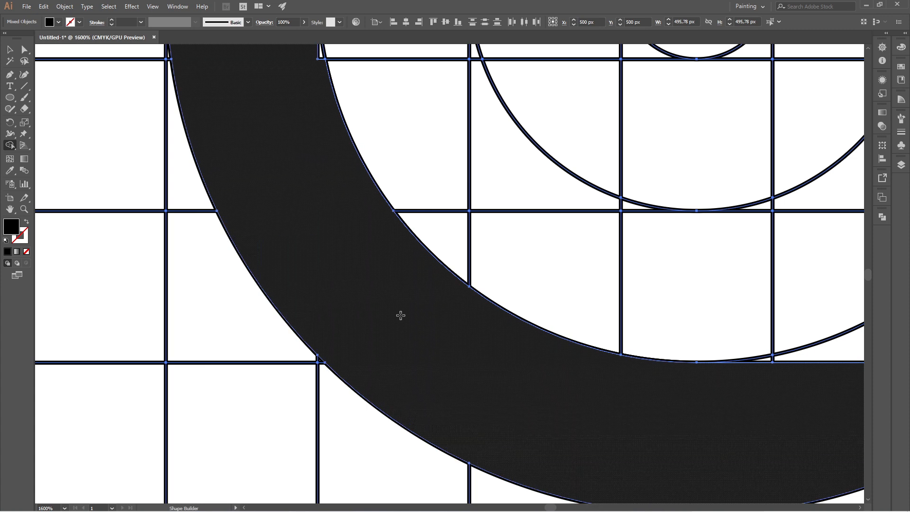
Merge the leftover regions along the ring's left inner edge and upper-left outer edge into the black ring
{"action": "scroll", "coordinate": [475, 408], "scroll_direction": "down", "scroll_amount": 4}
{"action": "scroll", "coordinate": [443, 258], "scroll_direction": "up", "scroll_amount": 3}
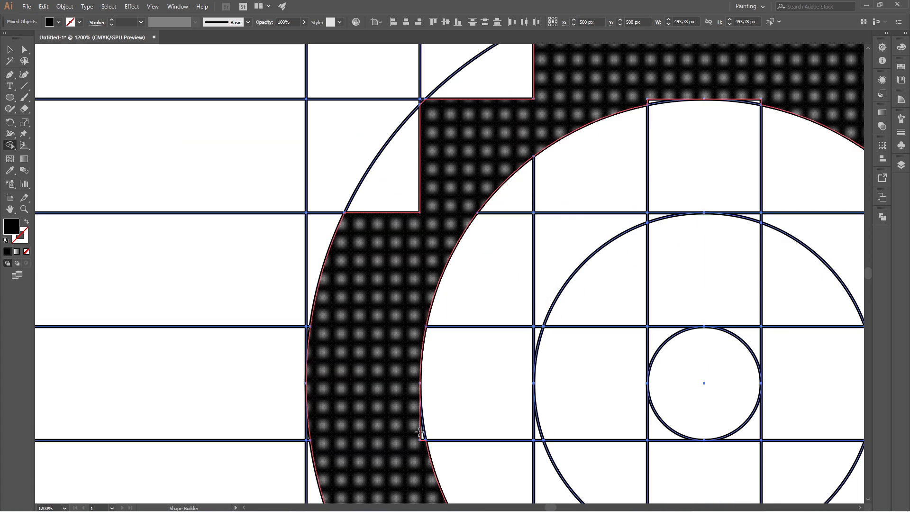
{"action": "left_click_drag", "start_coordinate": [394, 214], "coordinate": [446, 168]}
{"action": "scroll", "coordinate": [377, 258], "scroll_direction": "down", "scroll_amount": 3}
{"action": "scroll", "coordinate": [423, 192], "scroll_direction": "up", "scroll_amount": 3}
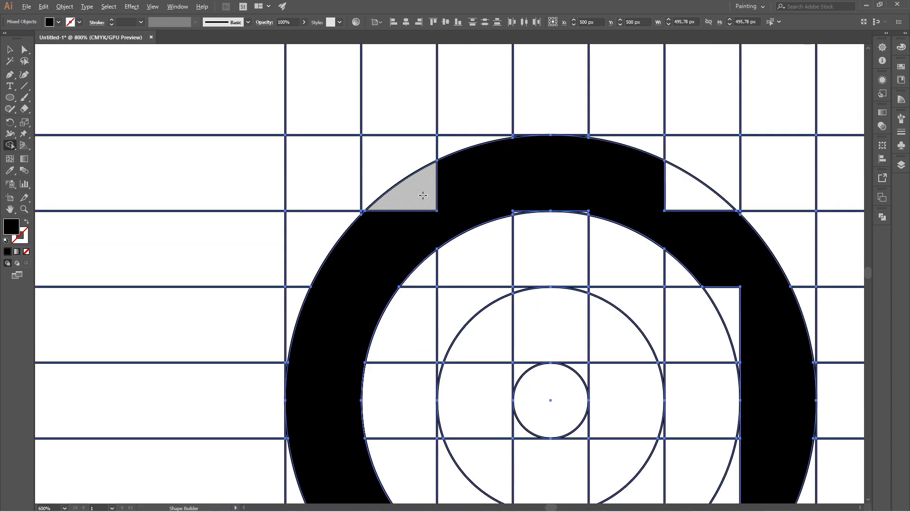
{"action": "left_click_drag", "start_coordinate": [394, 248], "coordinate": [502, 125]}
{"action": "scroll", "coordinate": [420, 203], "scroll_direction": "down", "scroll_amount": 3}
{"action": "scroll", "coordinate": [433, 219], "scroll_direction": "up", "scroll_amount": 4}
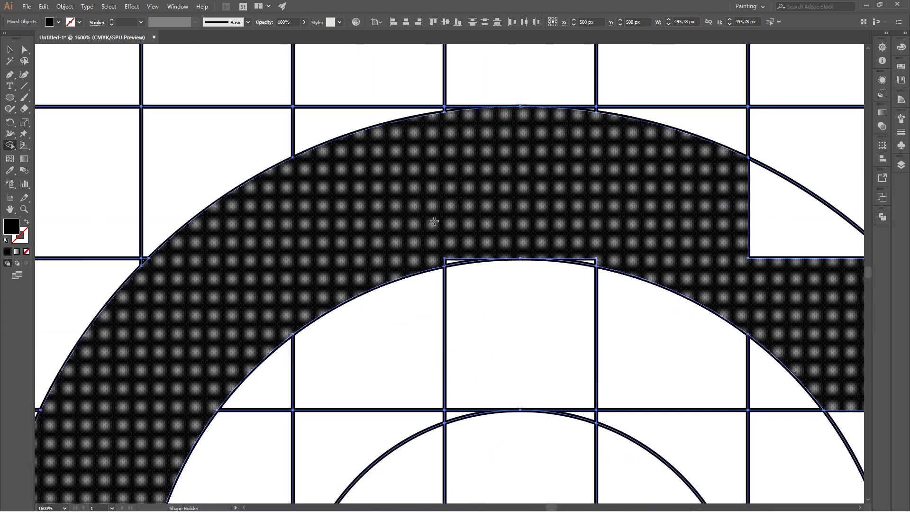
Merge the slivers at the top of the ring's inner edge and the gap at its upper-right outer edge into the ring
{"action": "left_click_drag", "start_coordinate": [590, 255], "coordinate": [536, 256]}
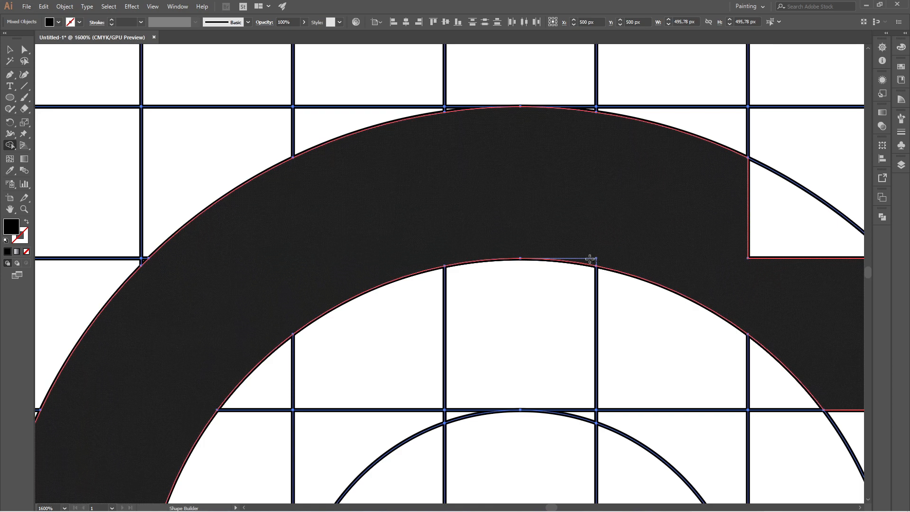
{"action": "scroll", "coordinate": [467, 188], "scroll_direction": "down", "scroll_amount": 3}
{"action": "scroll", "coordinate": [571, 232], "scroll_direction": "up", "scroll_amount": 1}
{"action": "left_click", "coordinate": [535, 166]}
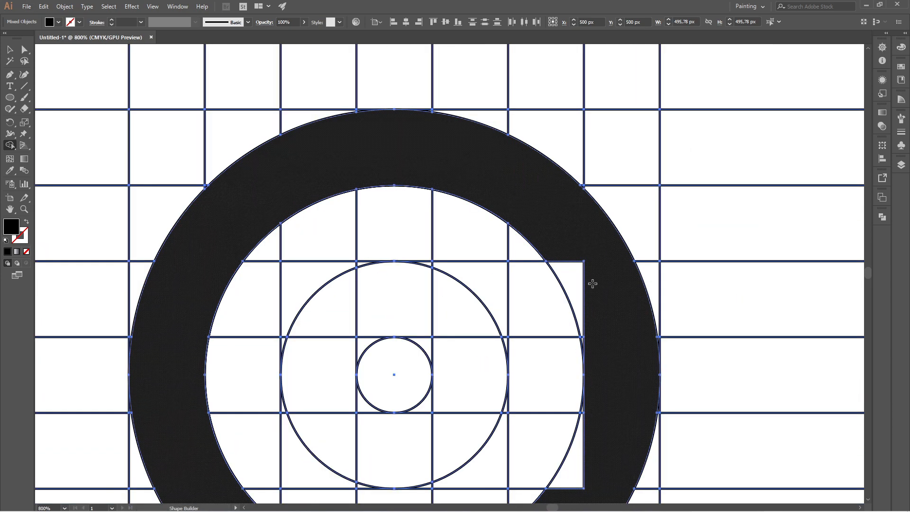
Merge the upper and lower corner regions along the ring's right inner edge into the ring
{"action": "scroll", "coordinate": [588, 327], "scroll_direction": "up", "scroll_amount": 3}
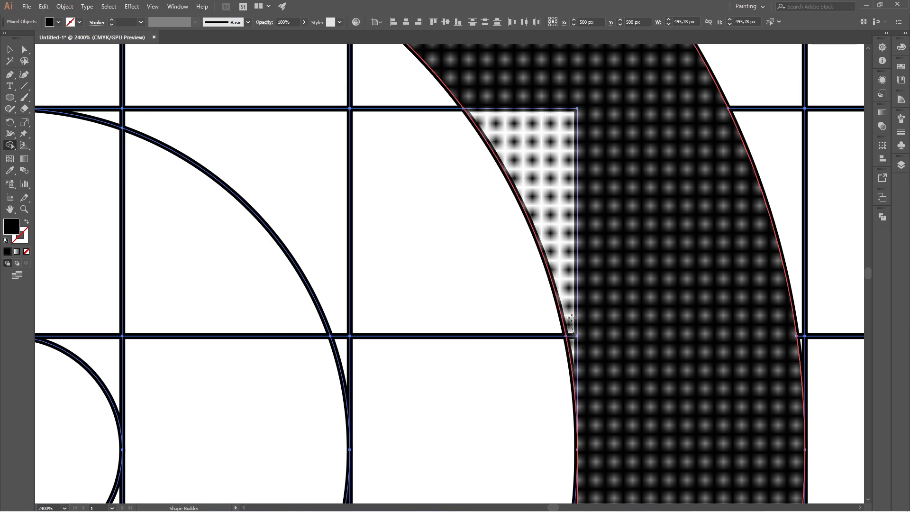
{"action": "scroll", "coordinate": [585, 343], "scroll_direction": "down", "scroll_amount": 4}
{"action": "scroll", "coordinate": [562, 326], "scroll_direction": "up", "scroll_amount": 2}
{"action": "scroll", "coordinate": [583, 325], "scroll_direction": "up", "scroll_amount": 1}
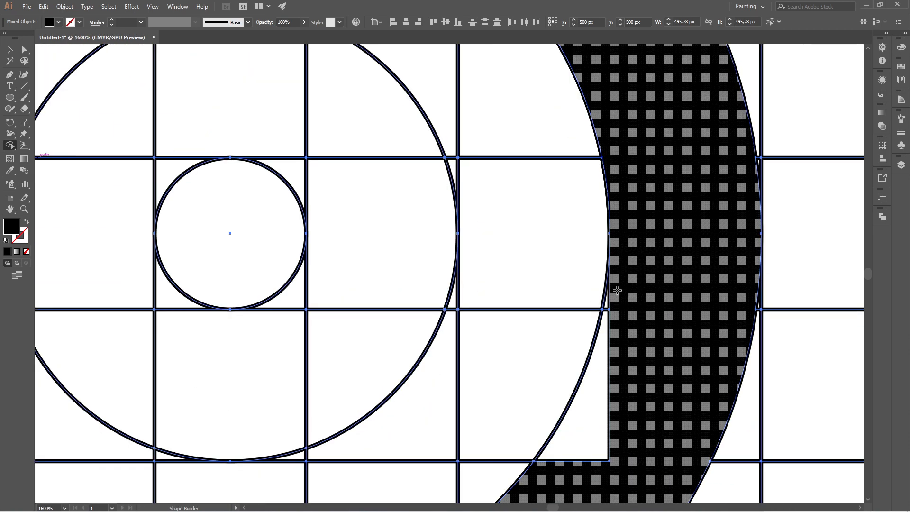
{"action": "left_click", "coordinate": [607, 313]}
Merge the corner region and thin slivers along the ring's bottom inner edge into the ring
{"action": "scroll", "coordinate": [588, 294], "scroll_direction": "down", "scroll_amount": 3}
{"action": "scroll", "coordinate": [503, 398], "scroll_direction": "up", "scroll_amount": 3}
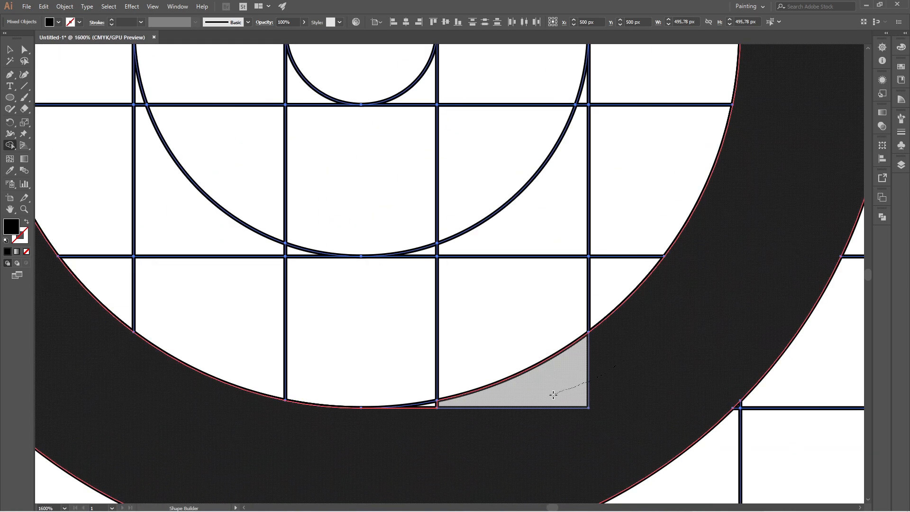
{"action": "left_click", "coordinate": [475, 406]}
{"action": "left_click", "coordinate": [440, 406]}
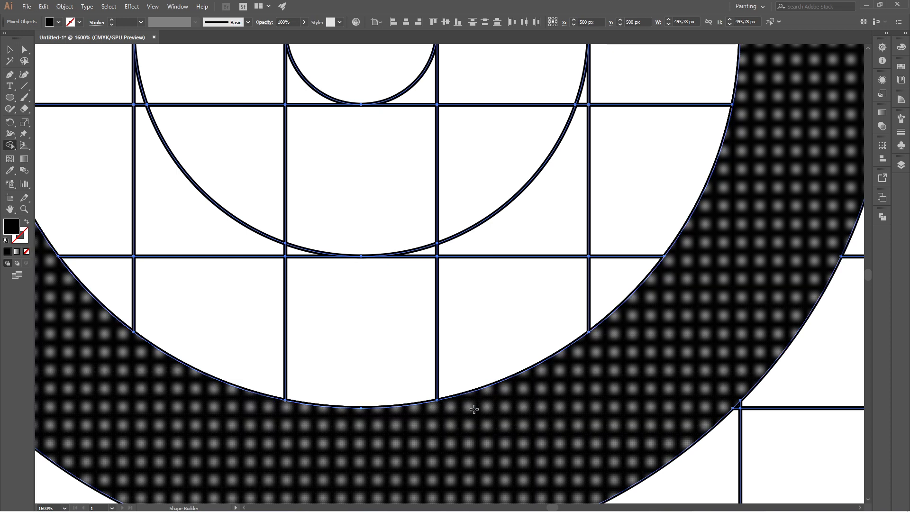
Merge the F's vertical stem and upper arm with the ring, including the slivers that complete its rounded outer and inner corners
{"action": "scroll", "coordinate": [473, 411], "scroll_direction": "down", "scroll_amount": 3}
{"action": "scroll", "coordinate": [625, 340], "scroll_direction": "up", "scroll_amount": 1}
{"action": "scroll", "coordinate": [626, 339], "scroll_direction": "down", "scroll_amount": 1}
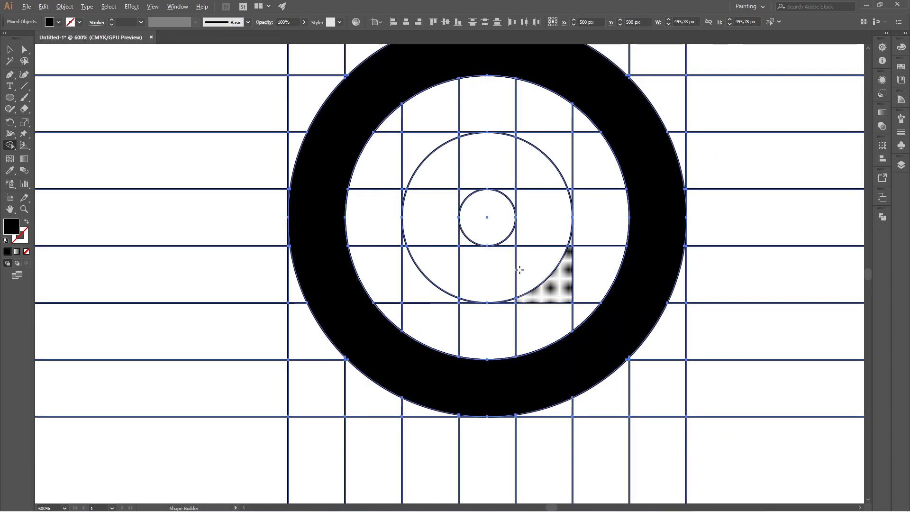
{"action": "mouse_move", "coordinate": [428, 330]}
{"action": "left_mouse_down"}
{"action": "mouse_move", "coordinate": [438, 181]}
{"action": "mouse_move", "coordinate": [471, 164]}
{"action": "mouse_move", "coordinate": [611, 174]}
{"action": "left_mouse_up"}
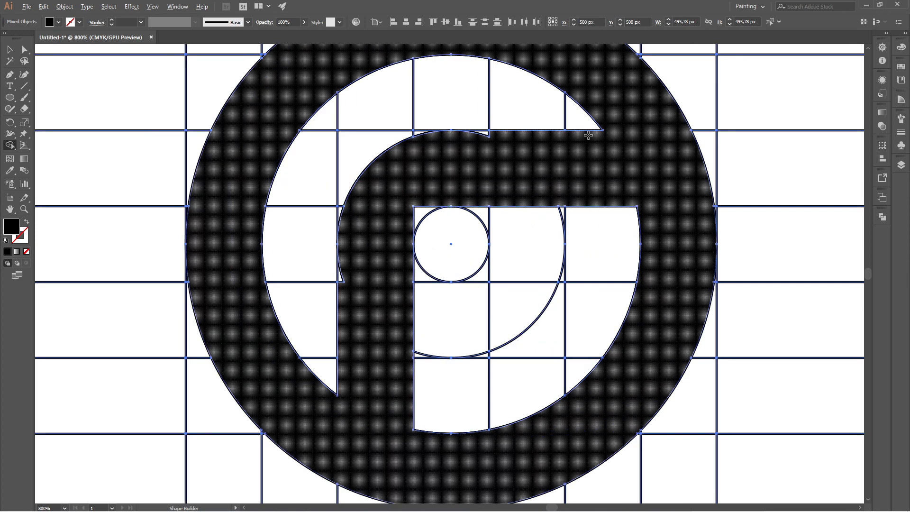
{"action": "scroll", "coordinate": [590, 135], "scroll_direction": "up", "scroll_amount": 2}
{"action": "left_click", "coordinate": [417, 137]}
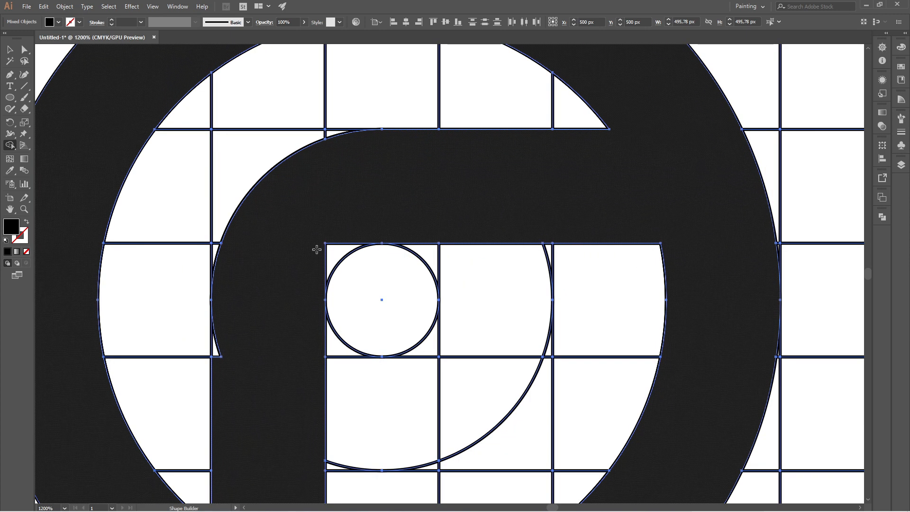
{"action": "left_click", "coordinate": [332, 251]}
{"action": "left_click_drag", "start_coordinate": [223, 337], "coordinate": [217, 350]}
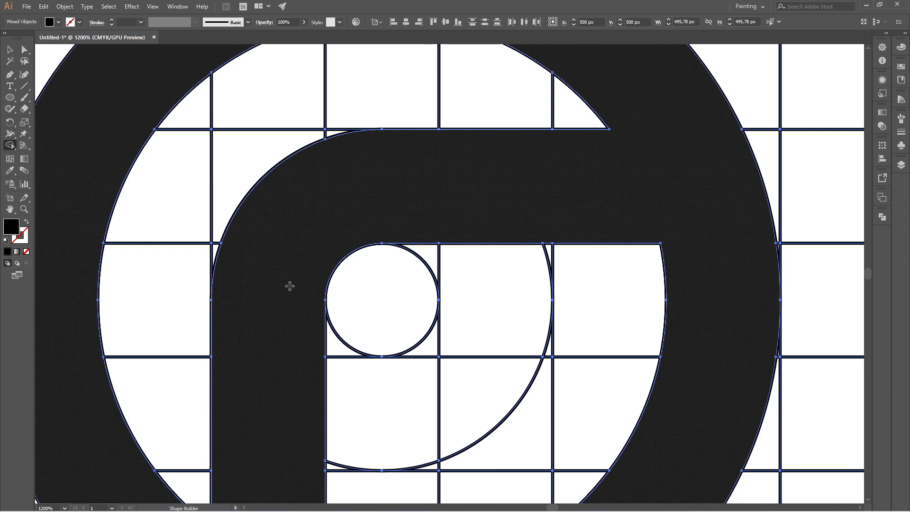
Merge the F's lower arm, ending at the 60 px circle's curve, with the stem and fill the sliver beneath it
{"action": "scroll", "coordinate": [310, 236], "scroll_direction": "down", "scroll_amount": 4}
{"action": "scroll", "coordinate": [295, 277], "scroll_direction": "up", "scroll_amount": 3}
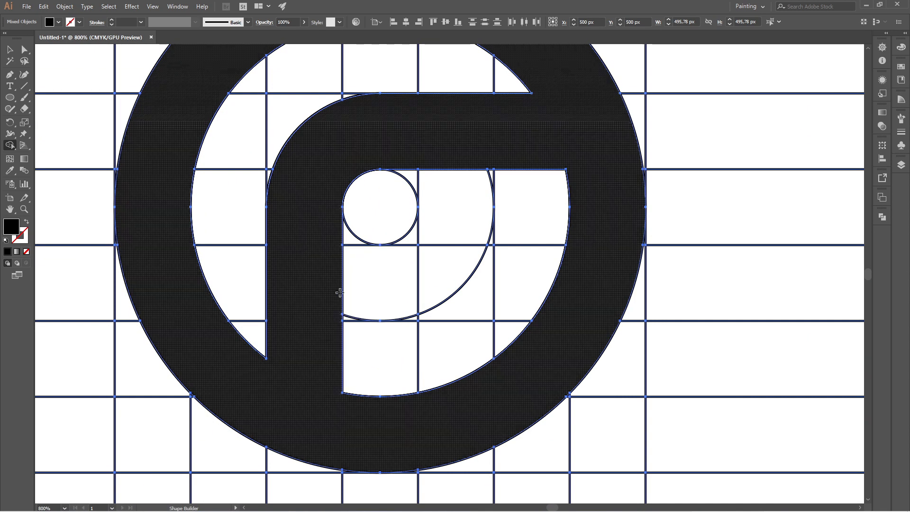
{"action": "left_click_drag", "start_coordinate": [331, 290], "coordinate": [438, 271]}
{"action": "scroll", "coordinate": [379, 287], "scroll_direction": "up", "scroll_amount": 4}
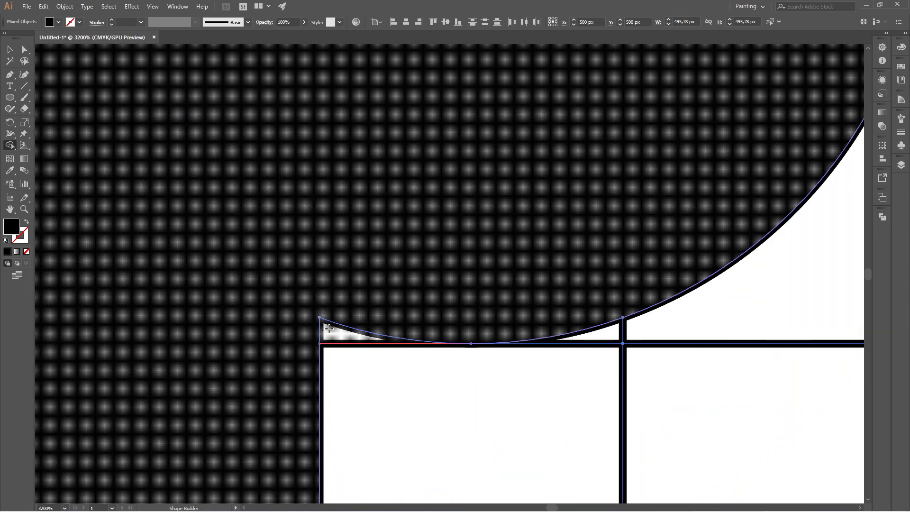
{"action": "left_click", "coordinate": [348, 327]}
{"action": "scroll", "coordinate": [378, 266], "scroll_direction": "down", "scroll_amount": 5}
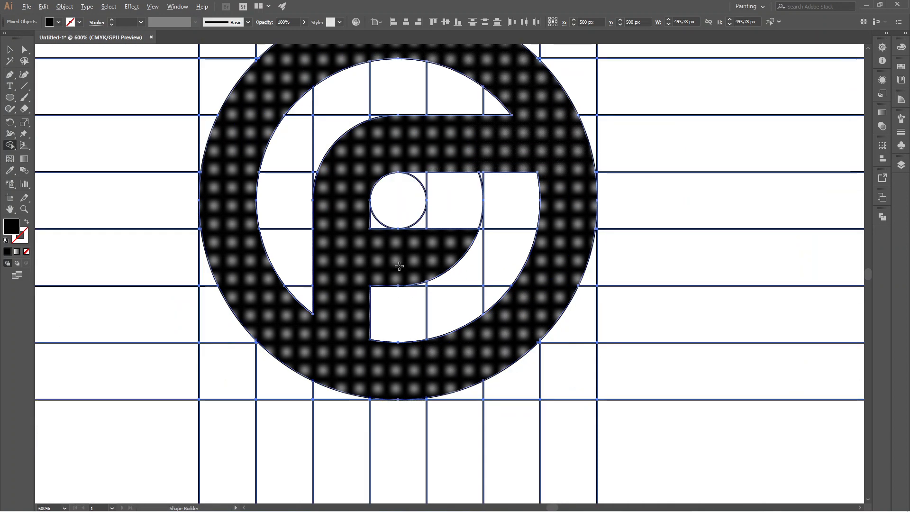
Leave the Shape Builder tool and deselect the logo and grid artwork
{"action": "scroll", "coordinate": [404, 250], "scroll_direction": "down", "scroll_amount": 3}
{"action": "scroll", "coordinate": [403, 250], "scroll_direction": "up", "scroll_amount": 1}
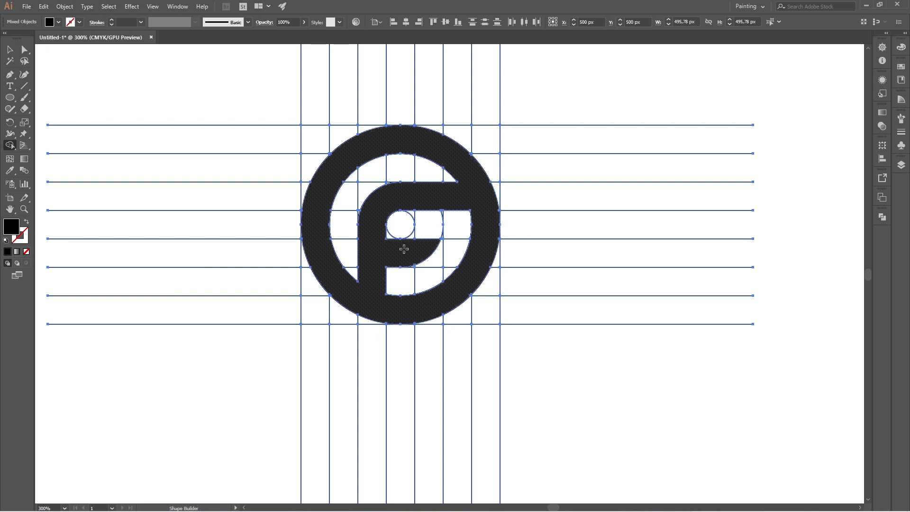
{"action": "scroll", "coordinate": [402, 161], "scroll_direction": "down", "scroll_amount": 1}
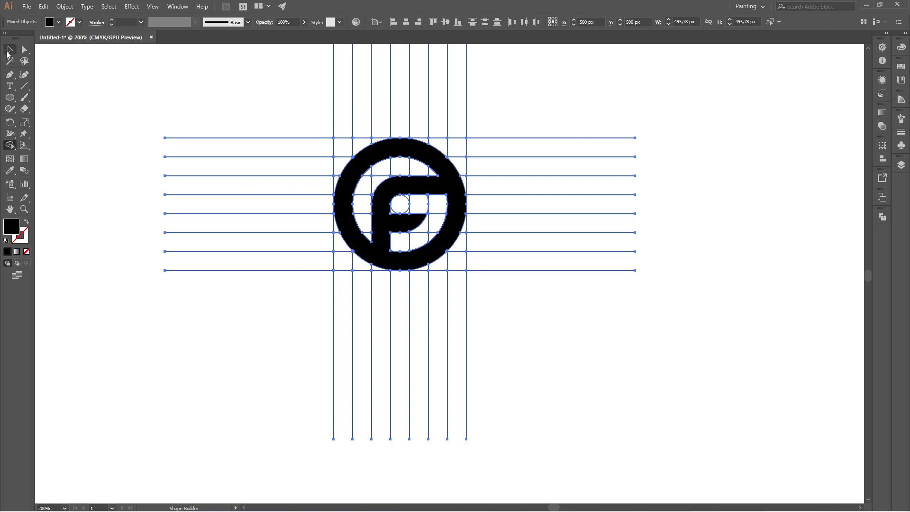
{"action": "left_click", "coordinate": [8, 51]}
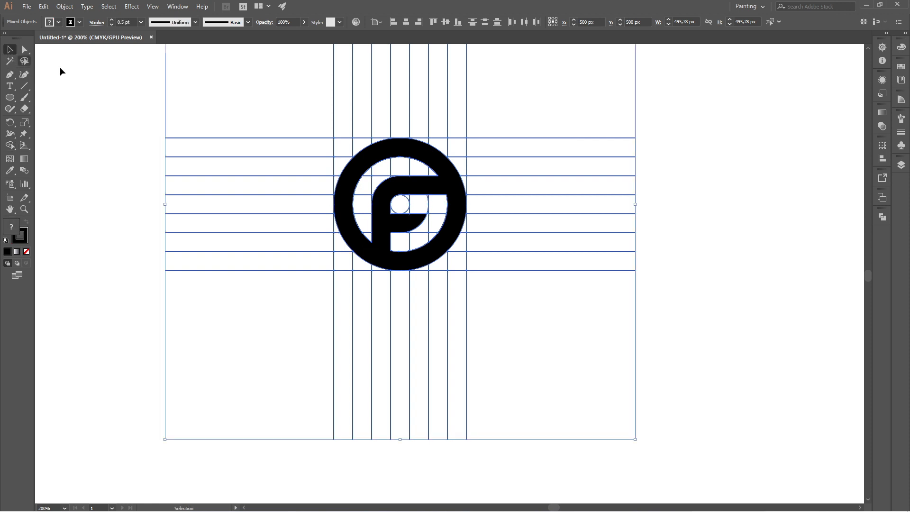
{"action": "left_click", "coordinate": [212, 98]}
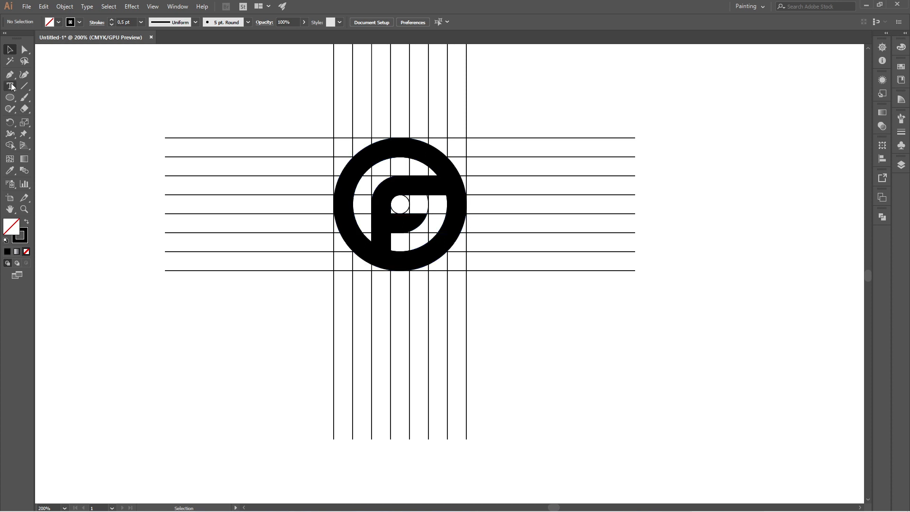
Add the text FLEXGROUP below the grid's horizontal lines, to the left of the vertical lines
{"action": "left_click", "coordinate": [210, 324]}
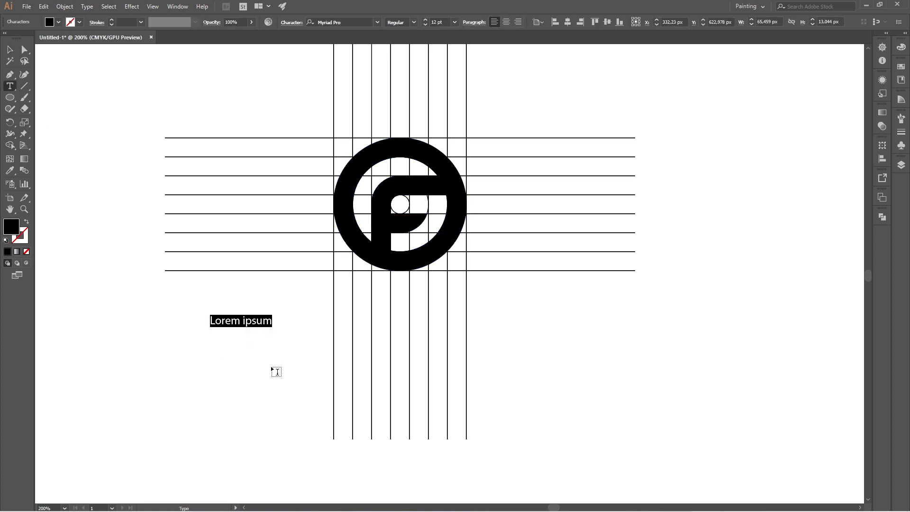
{"action": "type", "text": "FLEXGR"}
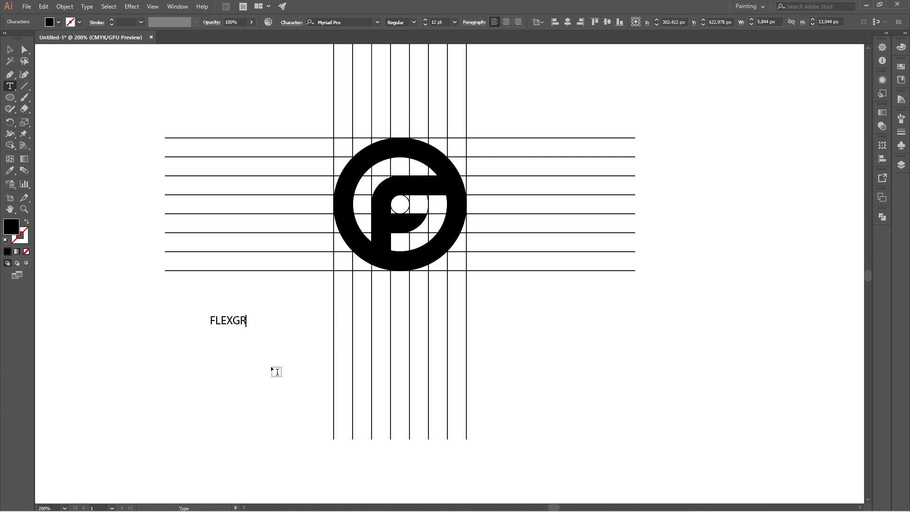
{"action": "type", "text": "OUP"}
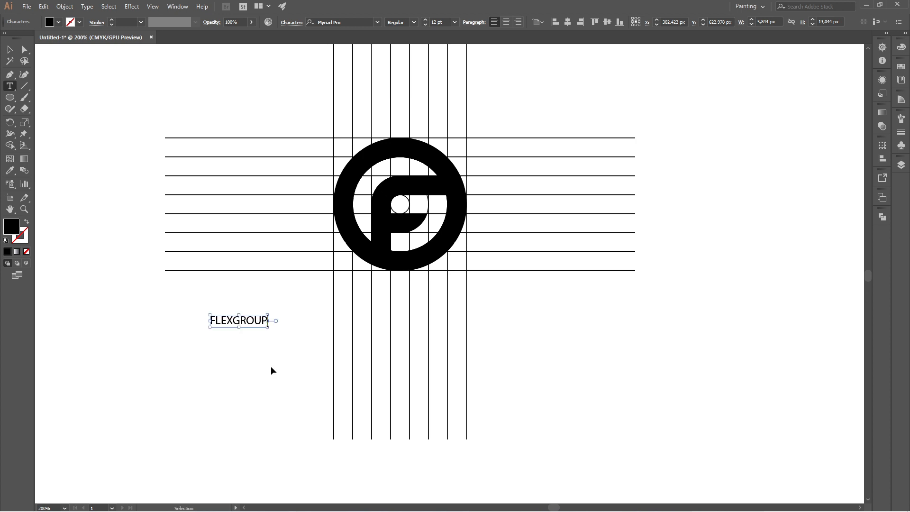
Set the FLEXGROUP text to the Poppins Bold font and deselect it
{"action": "key", "text": "ctrl+a"}
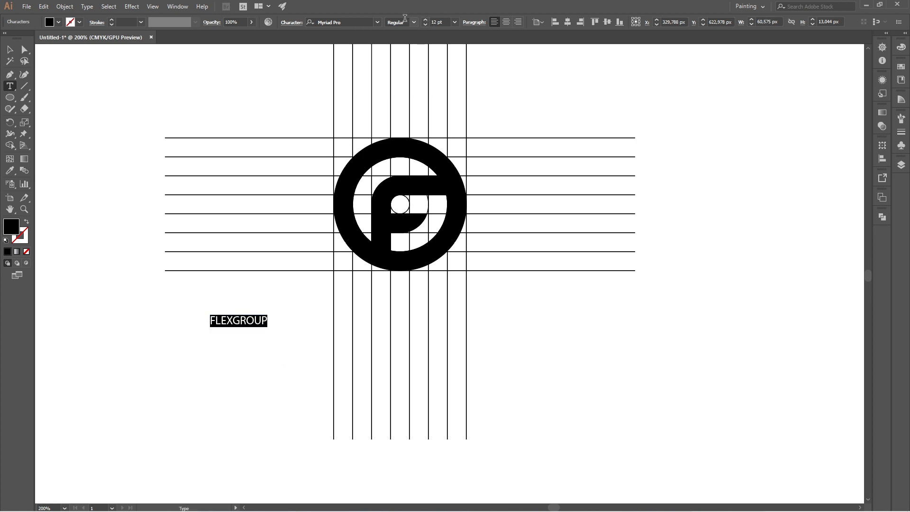
{"action": "left_click", "coordinate": [356, 21]}
{"action": "type", "text": "POP"}
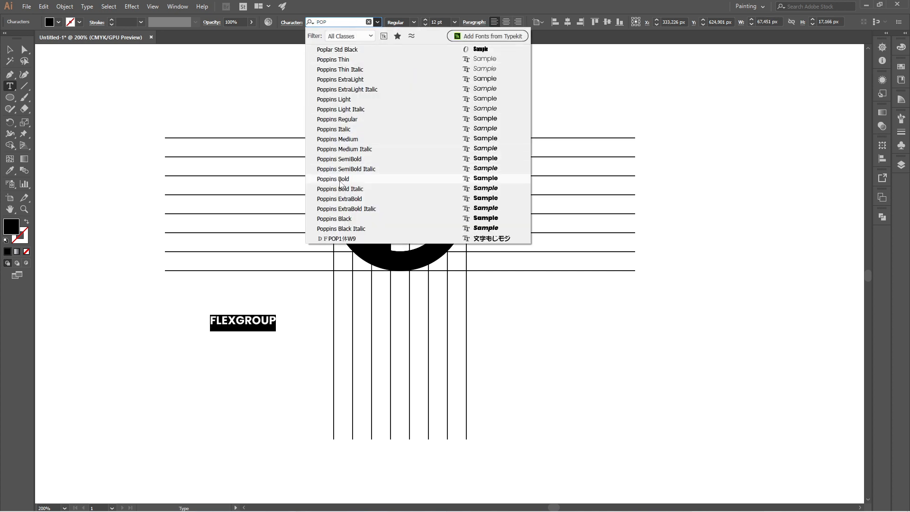
{"action": "left_click", "coordinate": [340, 180]}
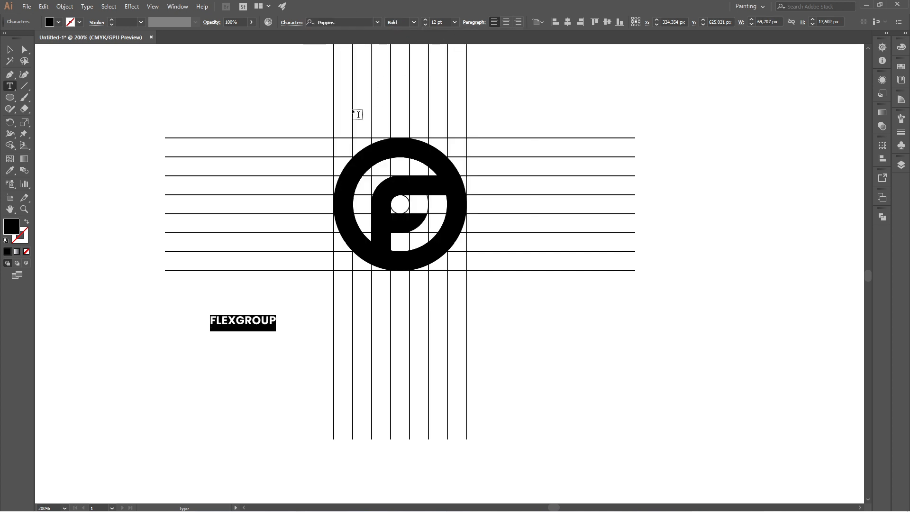
{"action": "left_click", "coordinate": [10, 50]}
{"action": "left_click", "coordinate": [175, 290]}
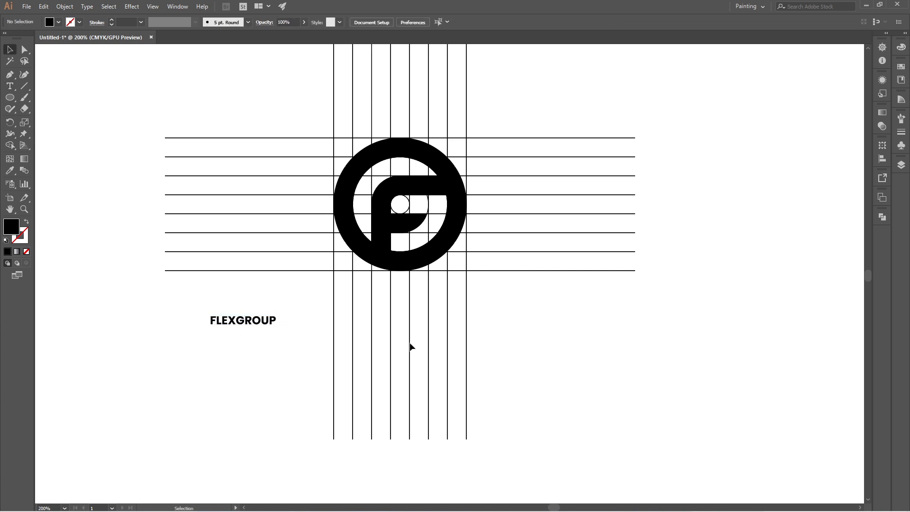
Move the FLEXGROUP text beneath the circular logo, starting at the leftmost vertical line, and enlarge it to about 155 px wide
{"action": "left_click_drag", "start_coordinate": [225, 324], "coordinate": [346, 281]}
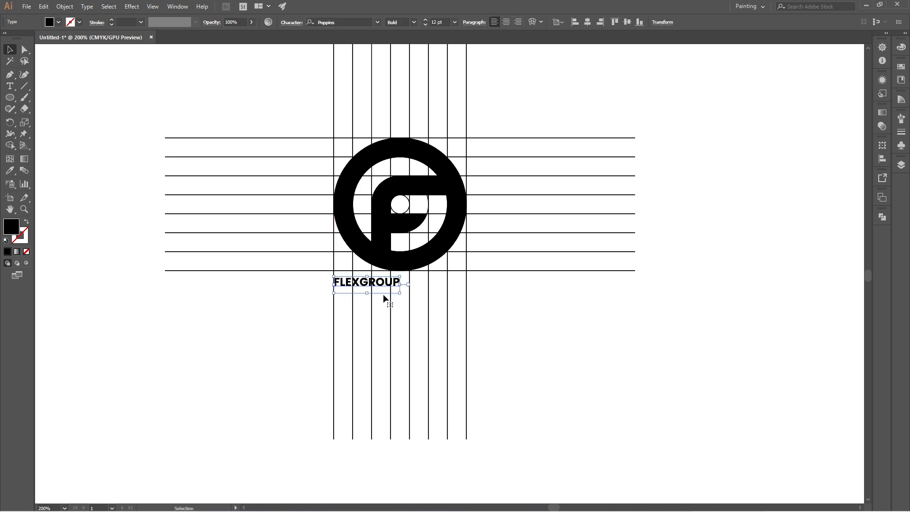
{"action": "left_click_drag", "start_coordinate": [399, 293], "coordinate": [480, 338]}
{"action": "left_click", "coordinate": [511, 352]}
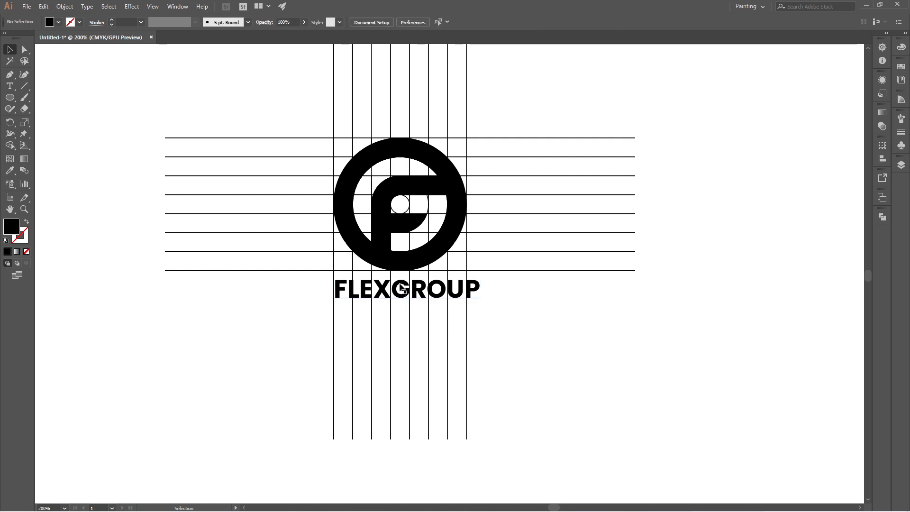
{"action": "left_click_drag", "start_coordinate": [400, 283], "coordinate": [400, 291]}
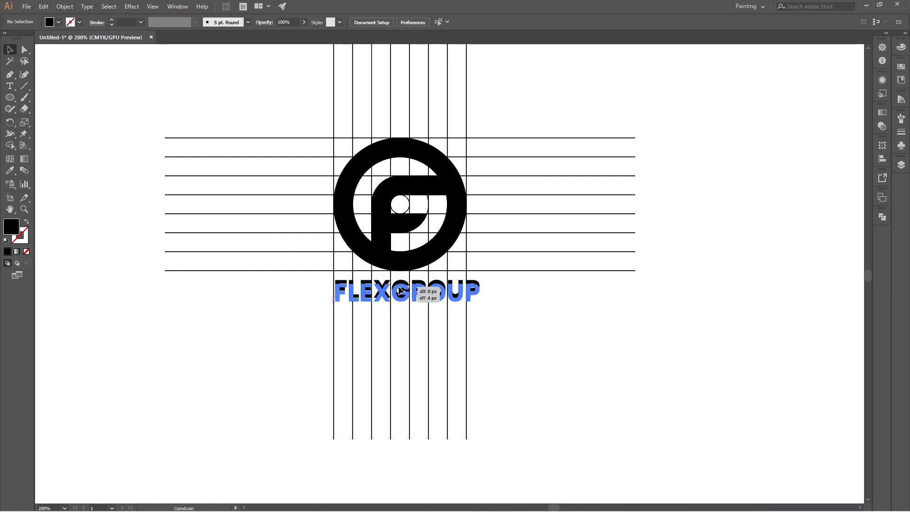
{"action": "left_click", "coordinate": [514, 309]}
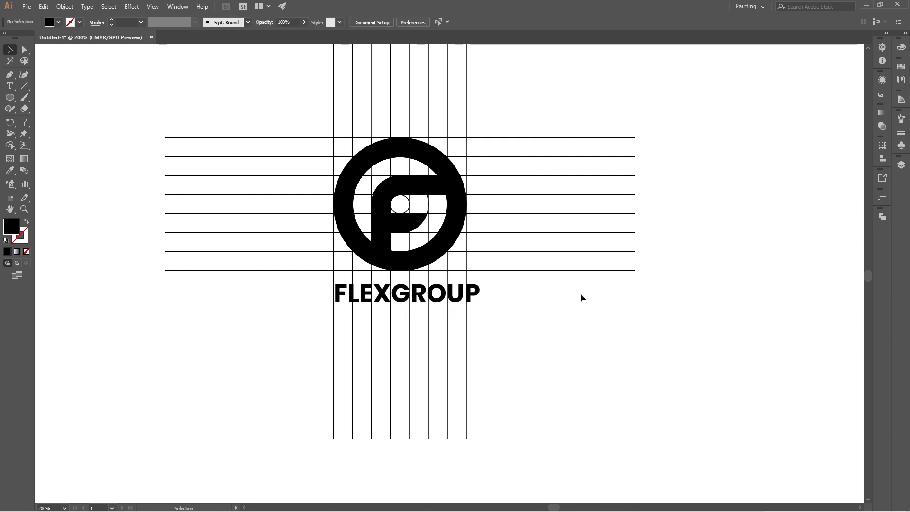
Cut the logo and FLEXGROUP text, delete all remaining grid lines and circle pieces, and paste the cut artwork back in place
{"action": "left_click", "coordinate": [465, 205]}
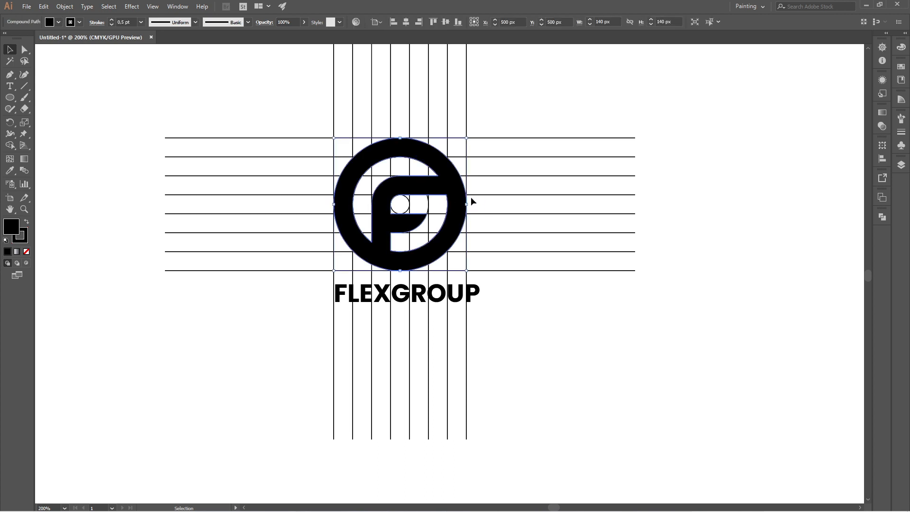
{"action": "left_click", "coordinate": [459, 293], "text": "shift"}
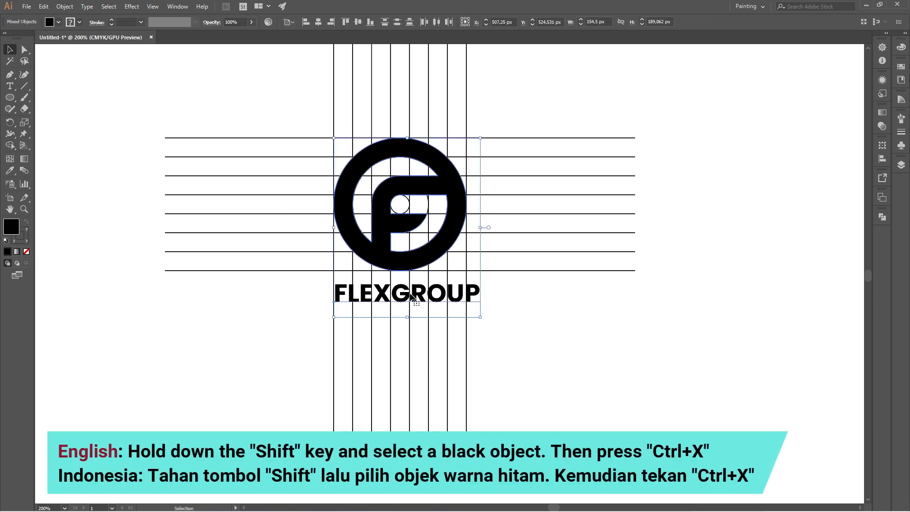
{"action": "key", "text": "ctrl+x"}
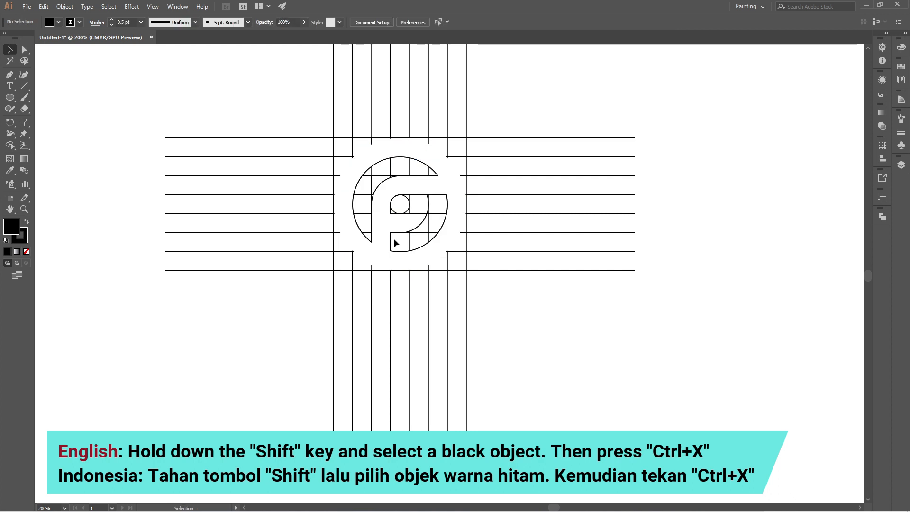
{"action": "left_click_drag", "start_coordinate": [272, 104], "coordinate": [567, 338]}
{"action": "key", "text": "Delete"}
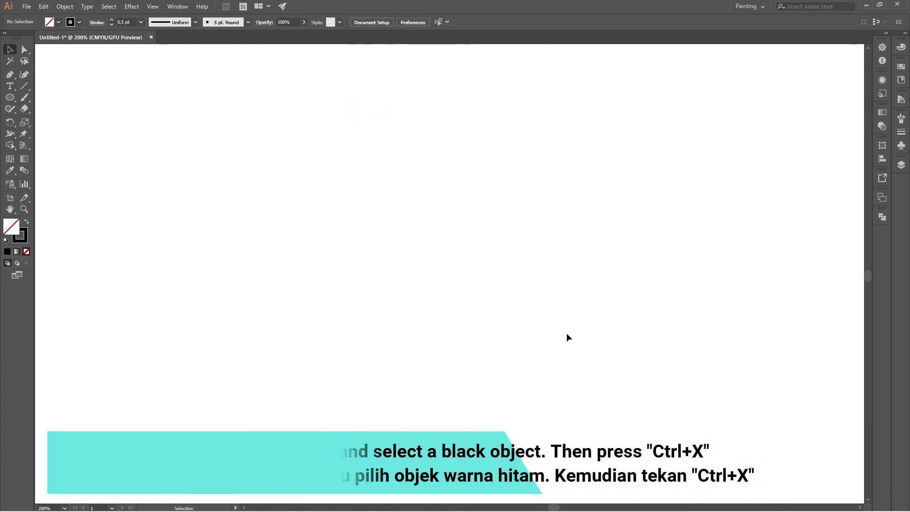
{"action": "key", "text": "ctrl+f"}
{"action": "left_click", "coordinate": [550, 331]}
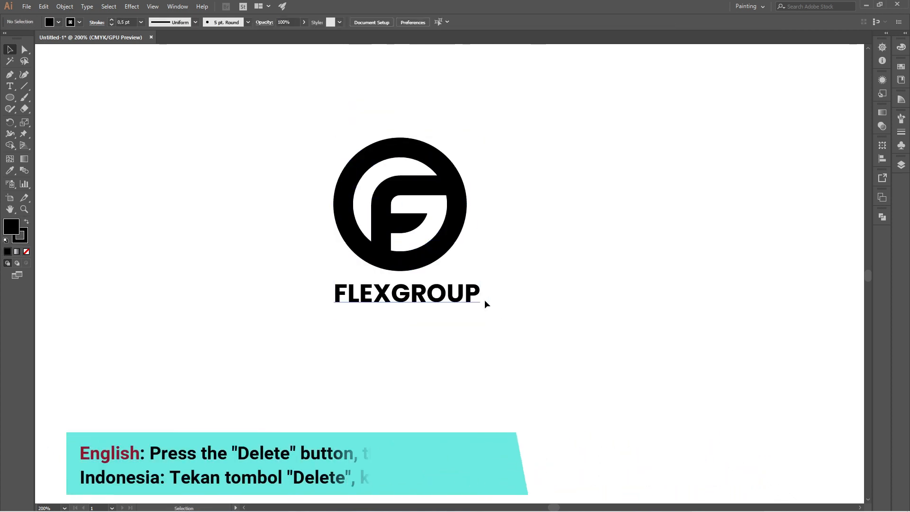
Center the FLEXGROUP text horizontally under the circular logo, using the logo as the key object, and deselect both
{"action": "left_click", "coordinate": [471, 296]}
{"action": "left_click", "coordinate": [437, 248], "text": "shift"}
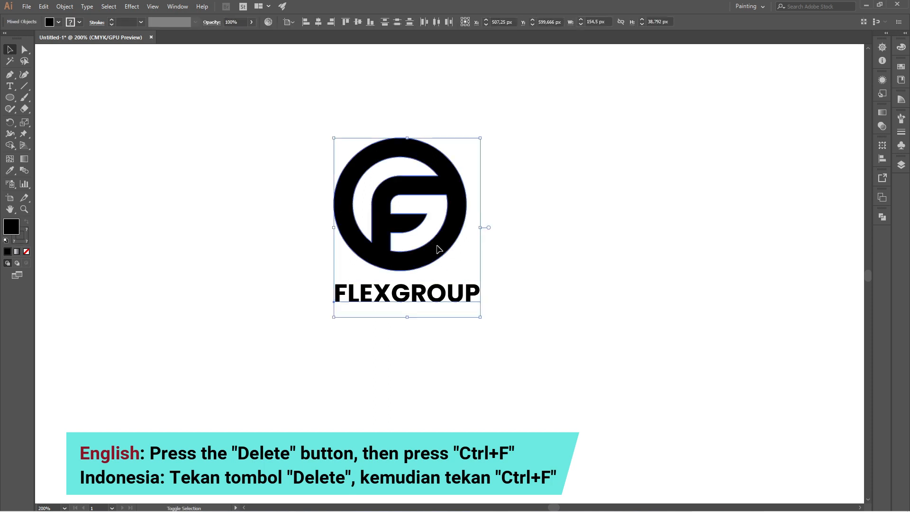
{"action": "left_click", "coordinate": [437, 169]}
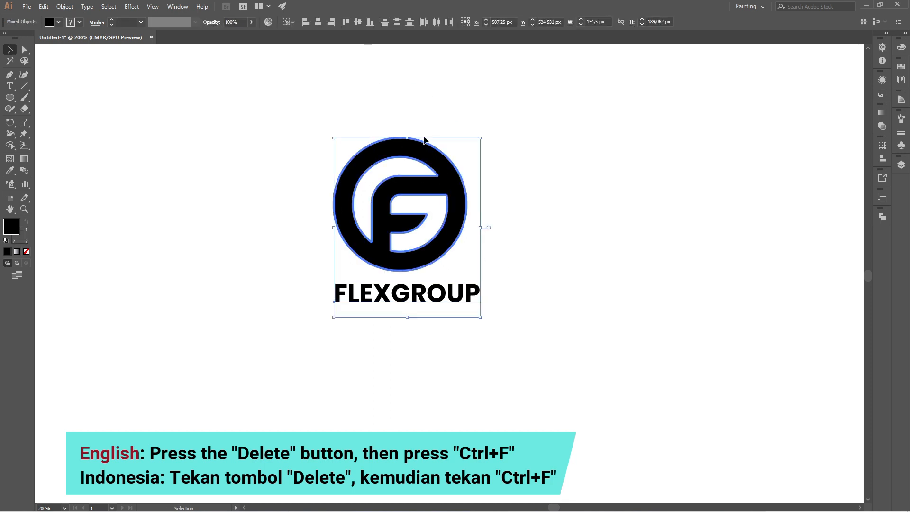
{"action": "left_click", "coordinate": [320, 24]}
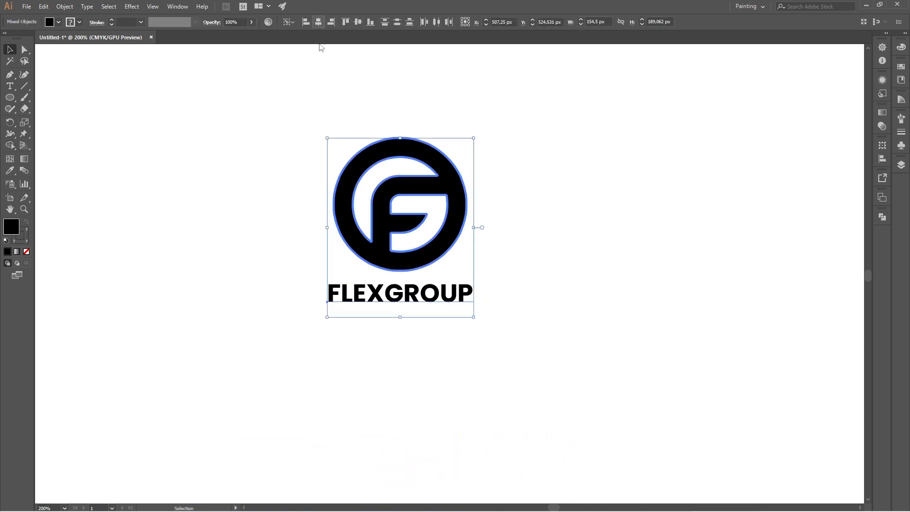
{"action": "left_click", "coordinate": [592, 292]}
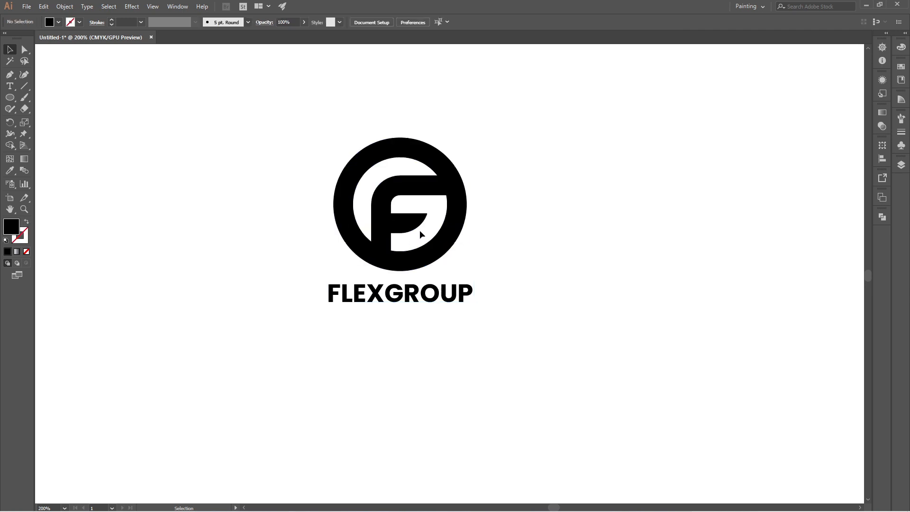
Set the stroke of the circular logo and the FLEXGROUP text to None and deselect them
{"action": "left_click_drag", "start_coordinate": [263, 120], "coordinate": [542, 383]}
{"action": "left_click", "coordinate": [80, 22]}
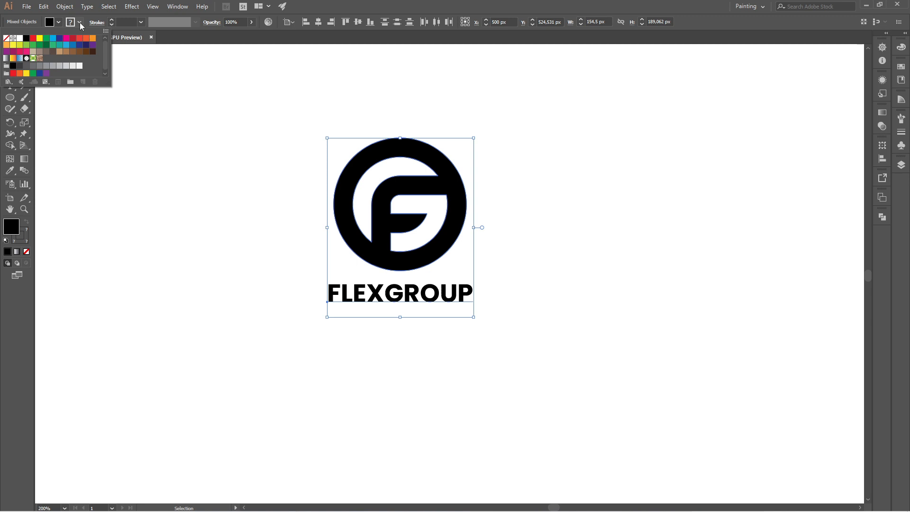
{"action": "left_click", "coordinate": [6, 39]}
{"action": "left_click", "coordinate": [246, 262]}
{"action": "left_click", "coordinate": [247, 261]}
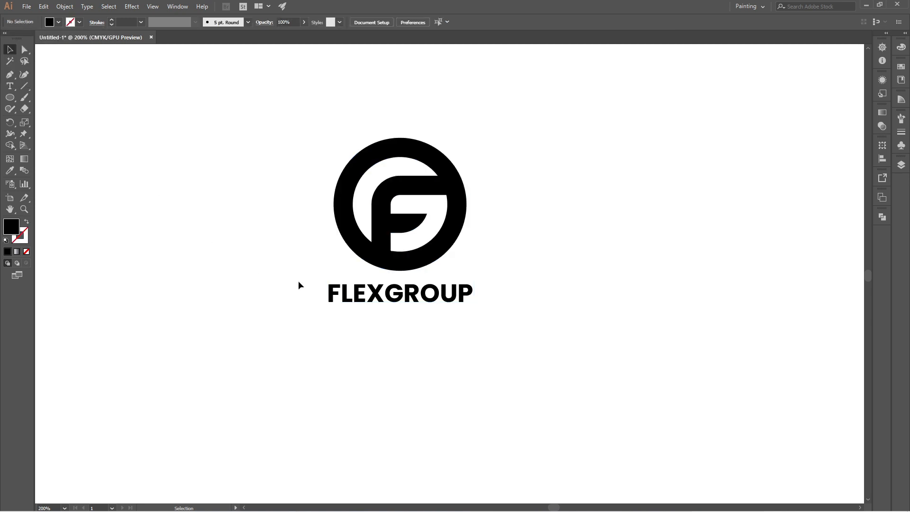
Open the fill color swatches for the circular F logo
{"action": "left_click", "coordinate": [462, 234]}
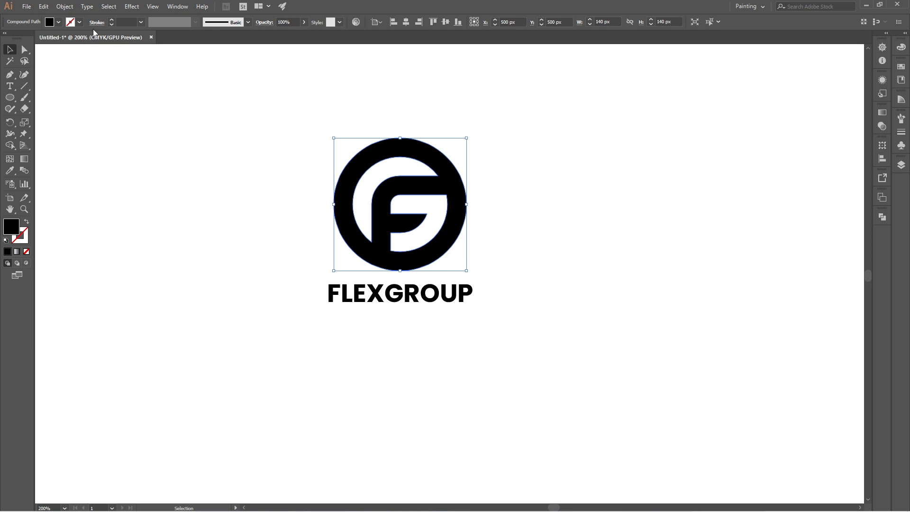
{"action": "left_click", "coordinate": [58, 23]}
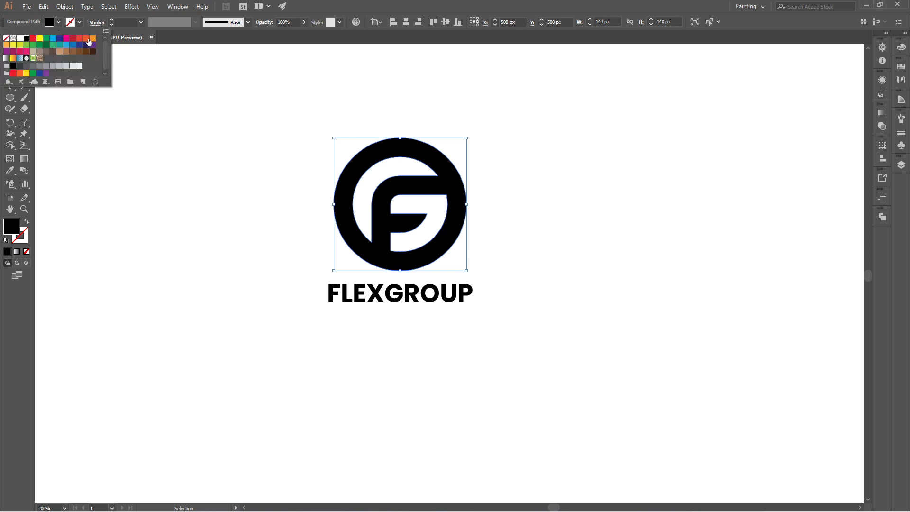